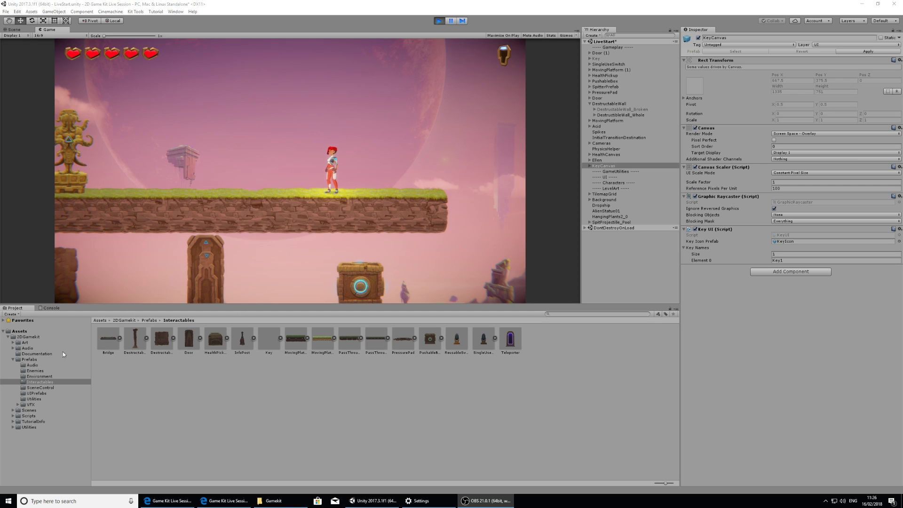
Step: Stop the game and place a Teleporter prefab on the upper platform, left of the wooden door
click(440, 21)
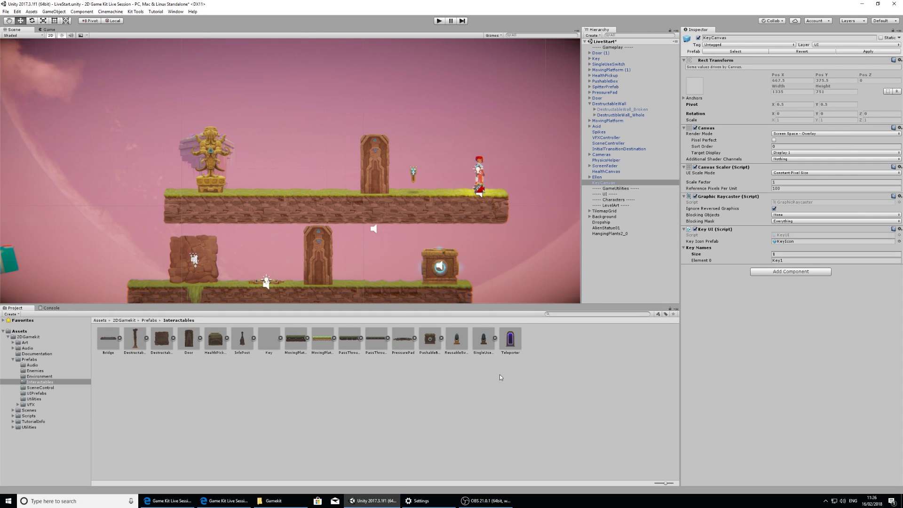
drag(510, 340, 295, 197)
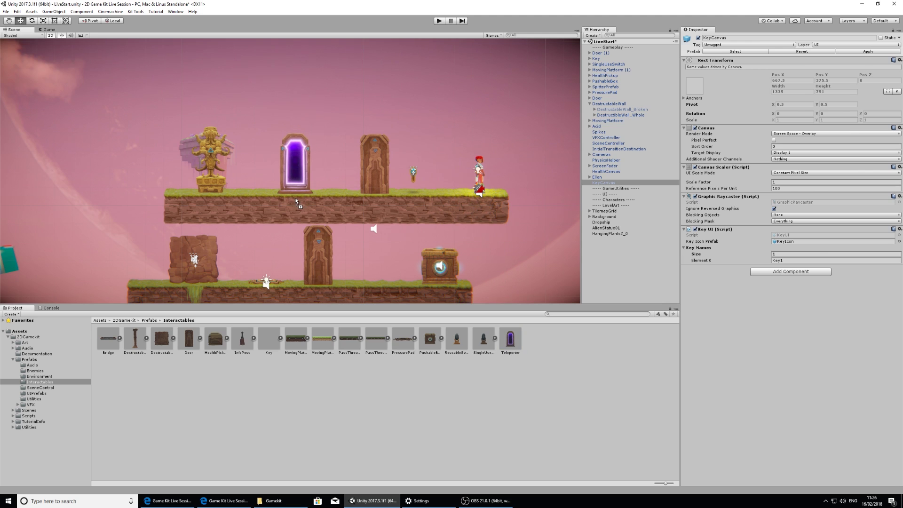
scroll(367, 226, up, 3)
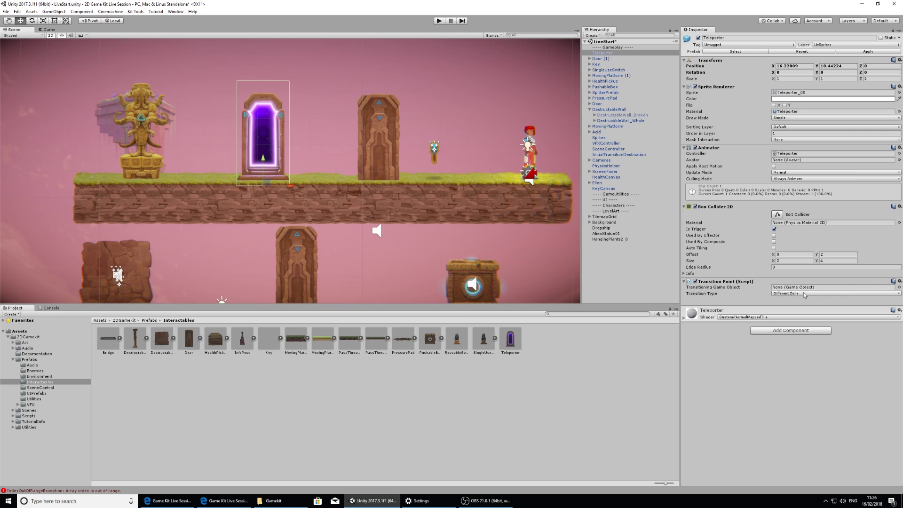
scroll(279, 115, down, 4)
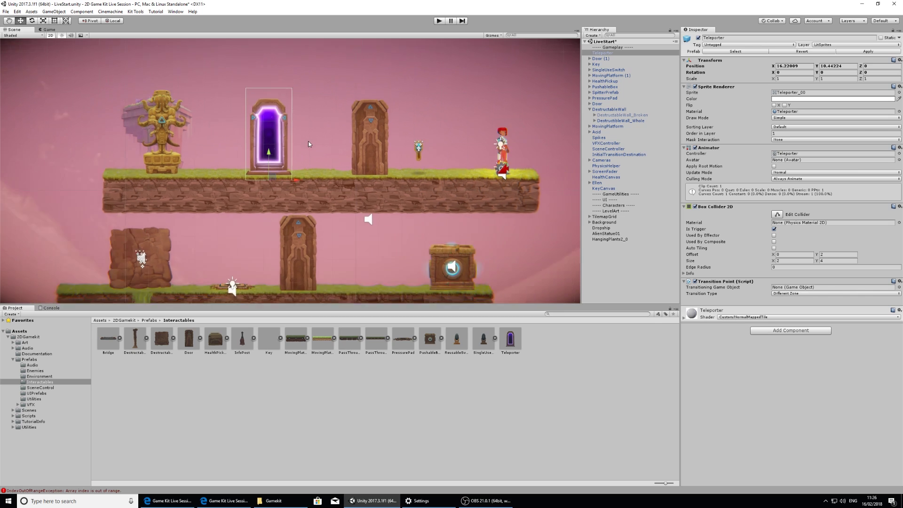
middle_drag(10, 302, 212, 268)
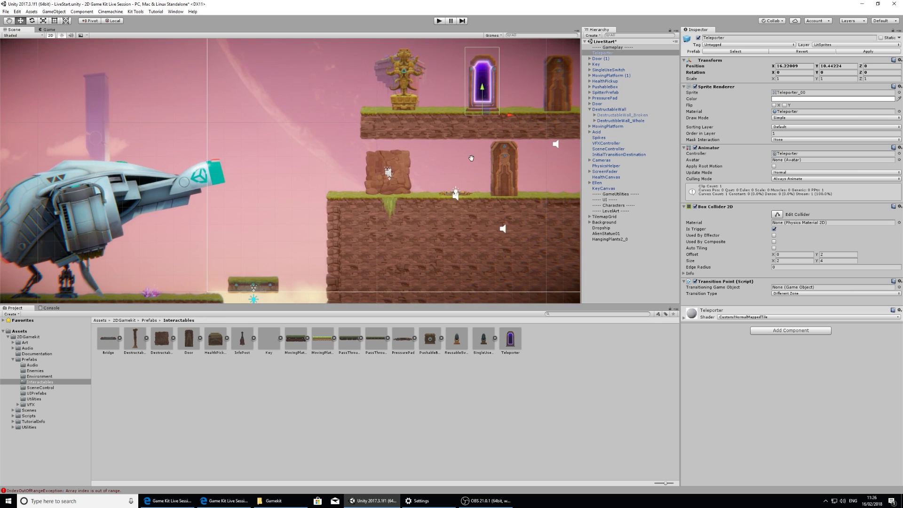
key(f)
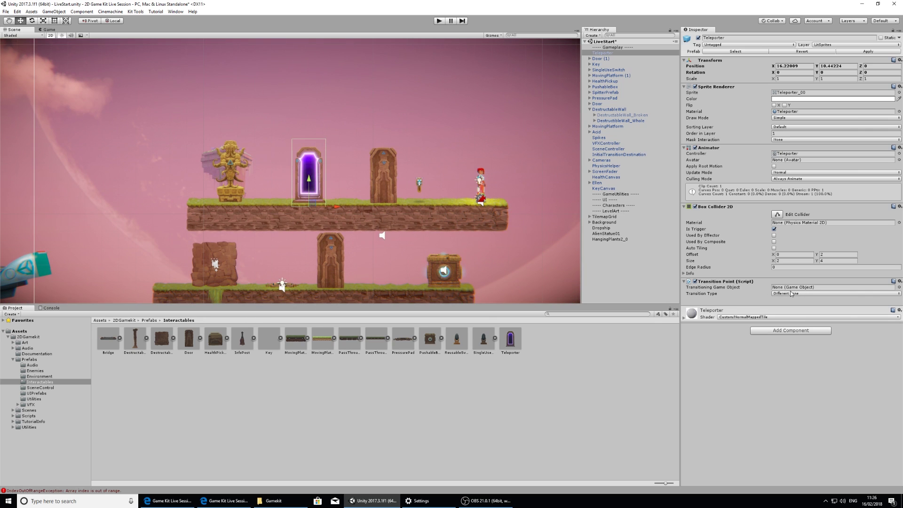
Step: Set the Teleporter's Transition Type to Same Scene and assign Ellen as the transitioning game object
click(805, 294)
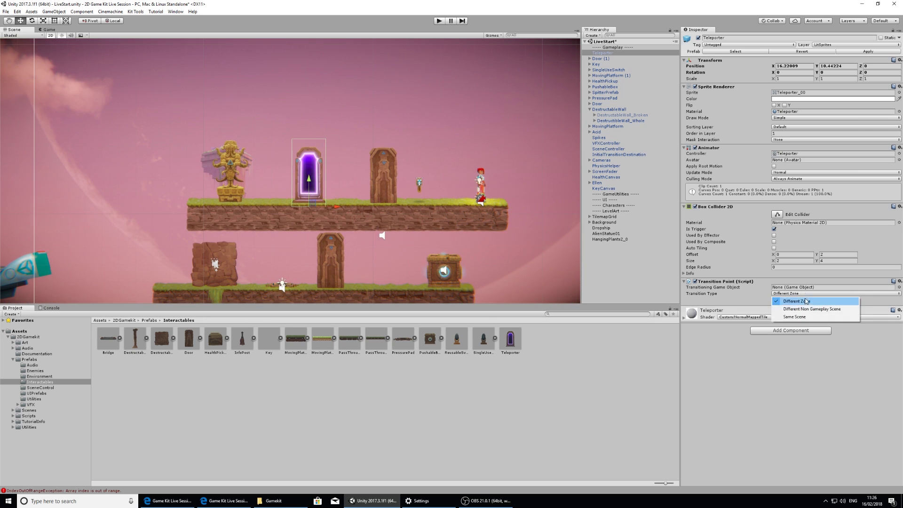
click(811, 317)
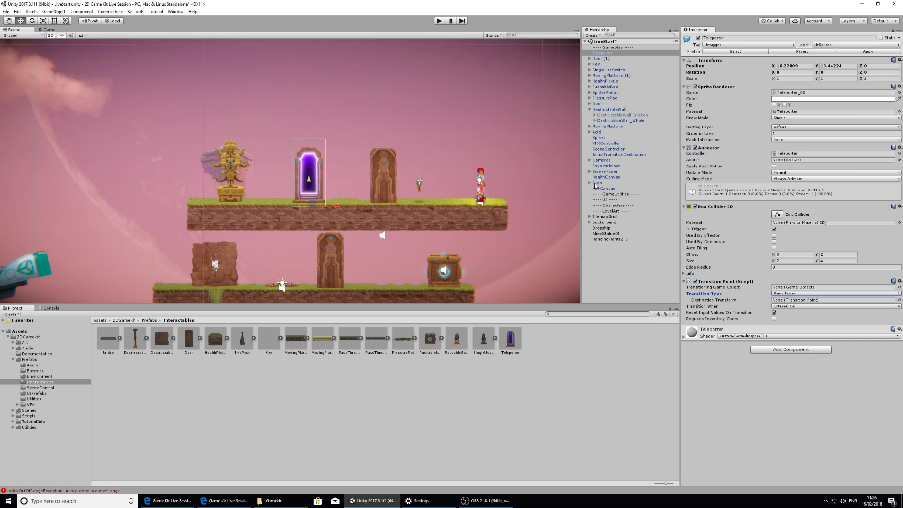
drag(596, 184, 794, 289)
middle_drag(284, 202, 434, 71)
Step: Drop a second Teleporter prefab, Teleporter (1), onto the lower ground beside the spaceship
scroll(393, 116, down, 1)
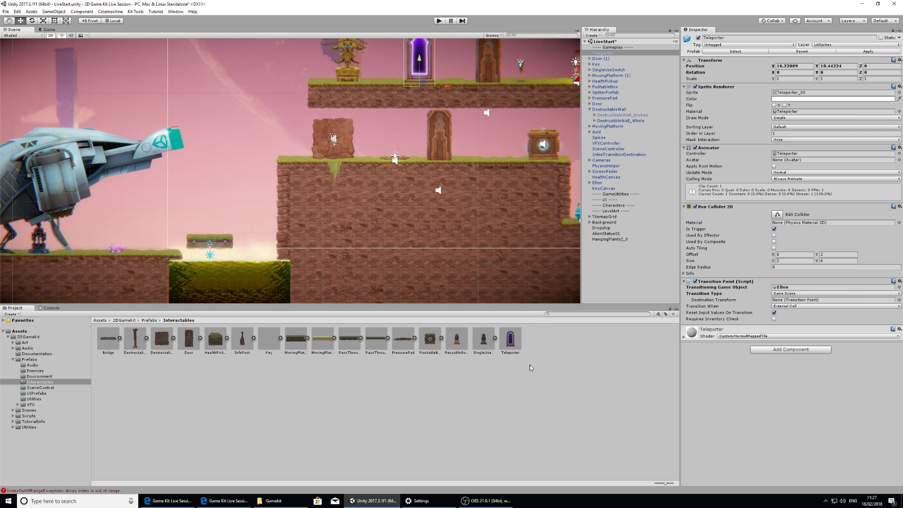
drag(502, 352, 148, 259)
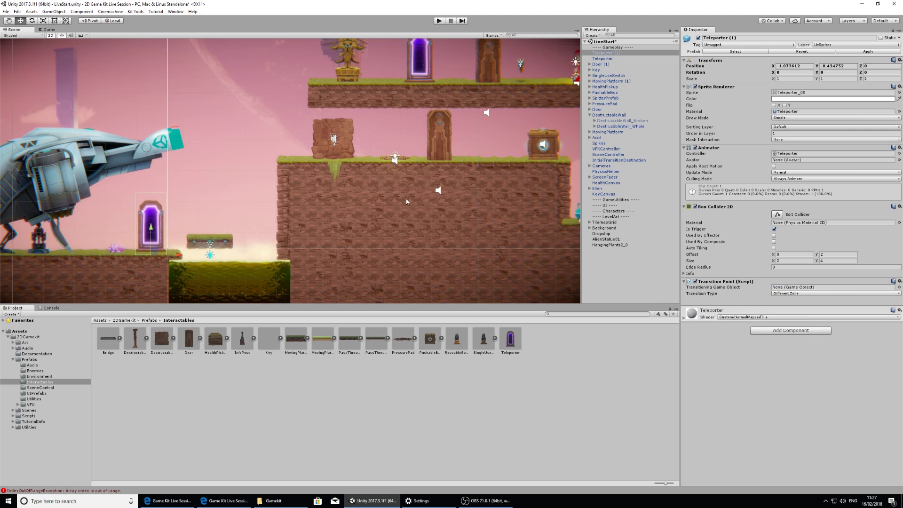
scroll(406, 198, down, 3)
middle_drag(470, 157, 460, 175)
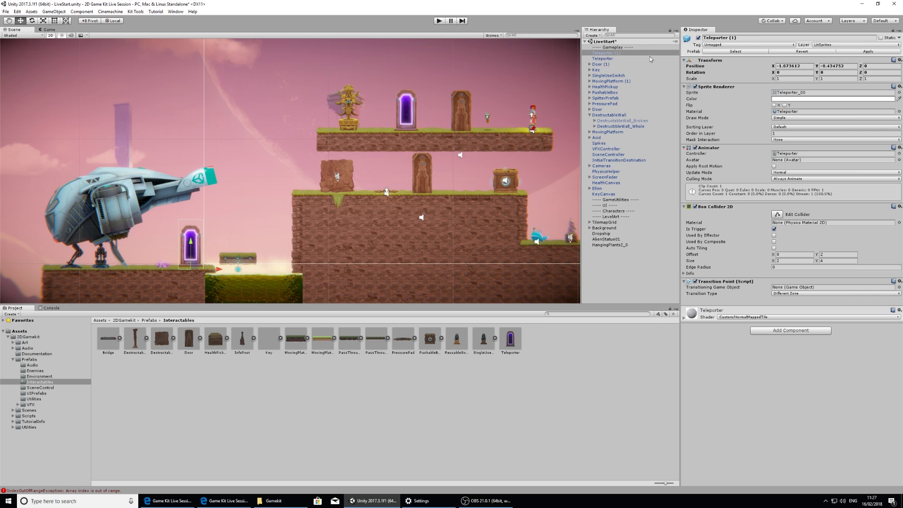
Step: Set Teleporter (1) as the first Teleporter's Destination Transform
click(608, 59)
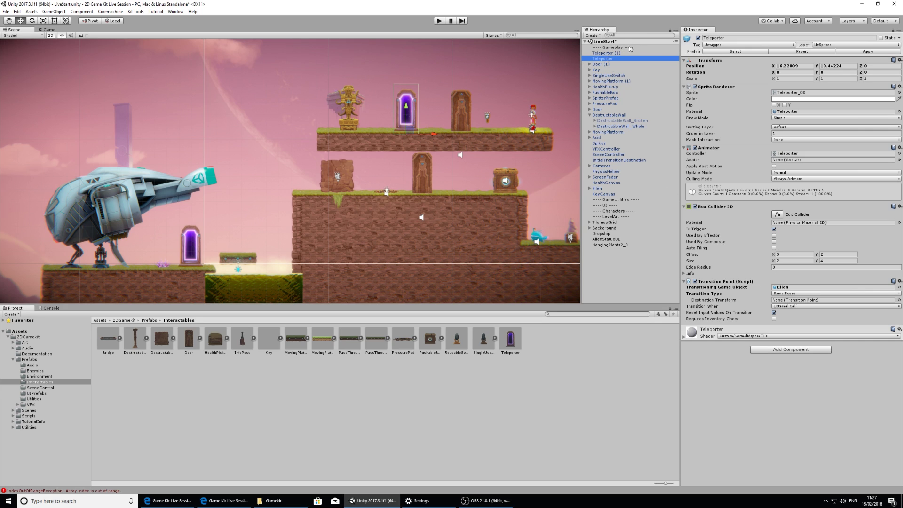
click(605, 54)
drag(605, 55, 807, 302)
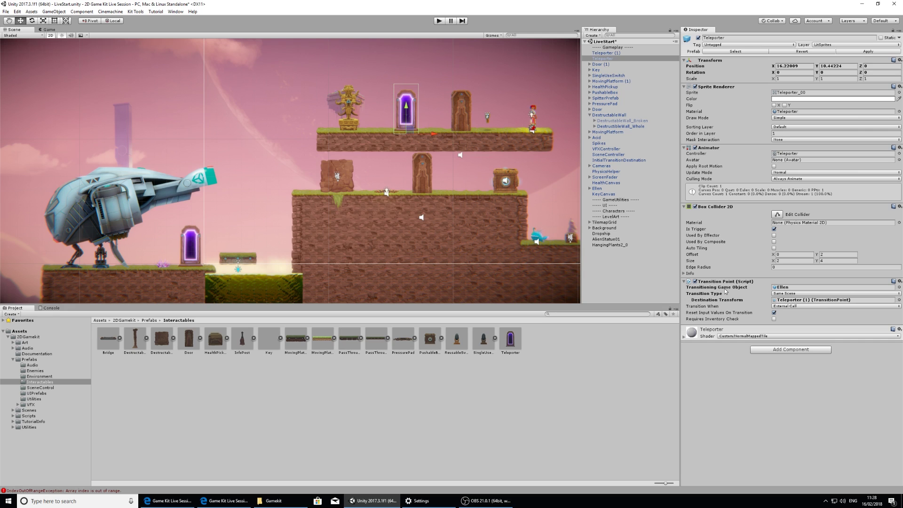
Step: Set Transition When to On Trigger Enter and start the game
mouse_move(727, 289)
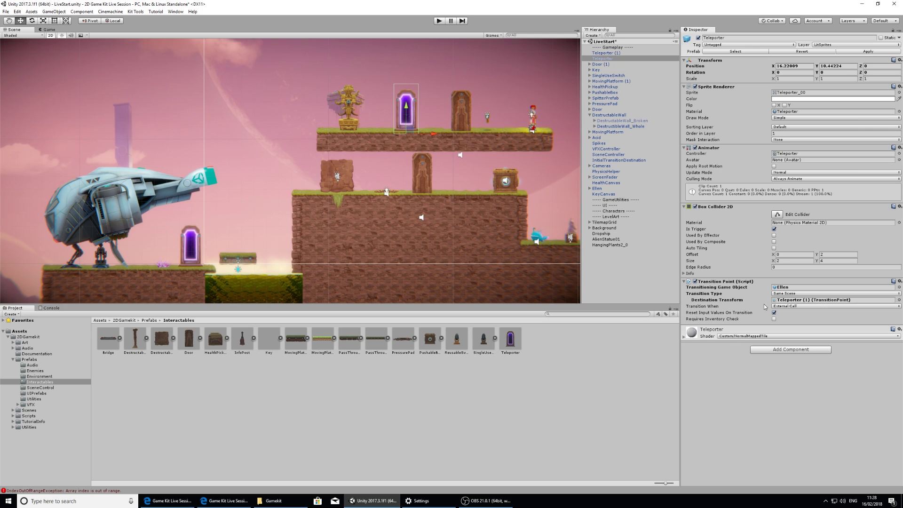
click(793, 307)
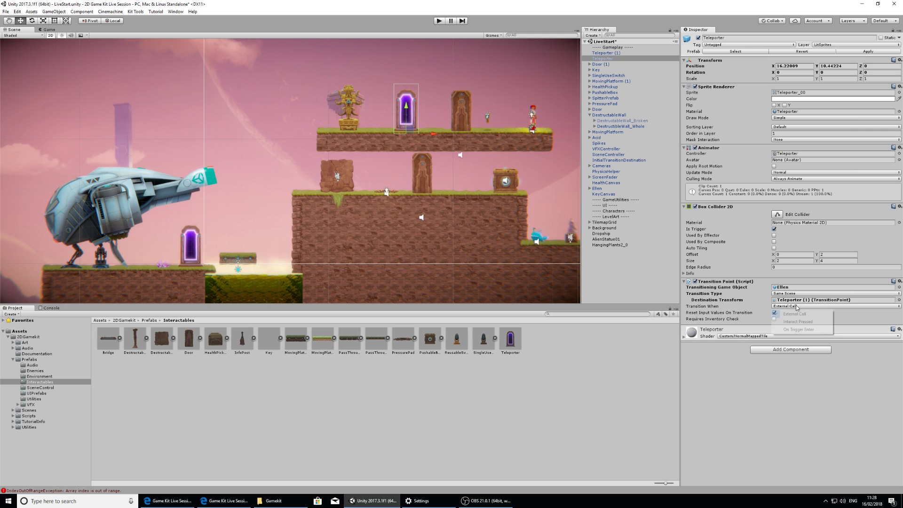
click(818, 330)
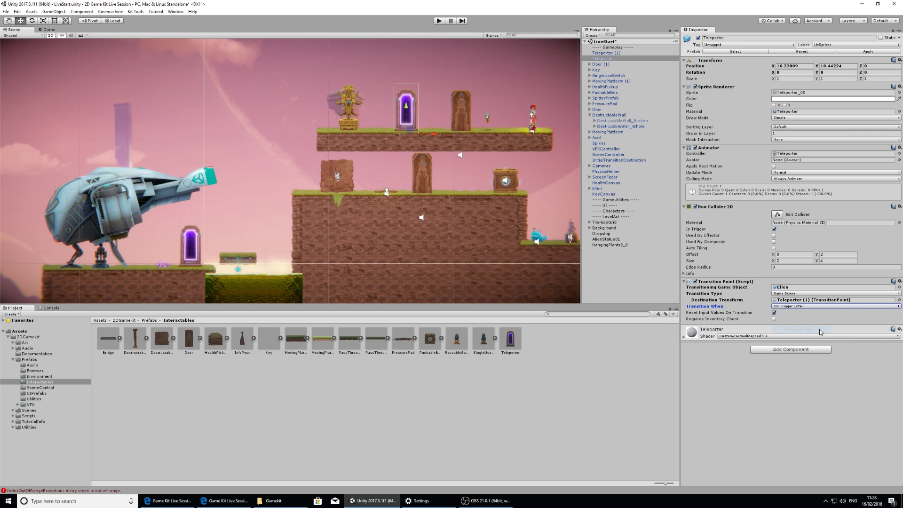
click(442, 21)
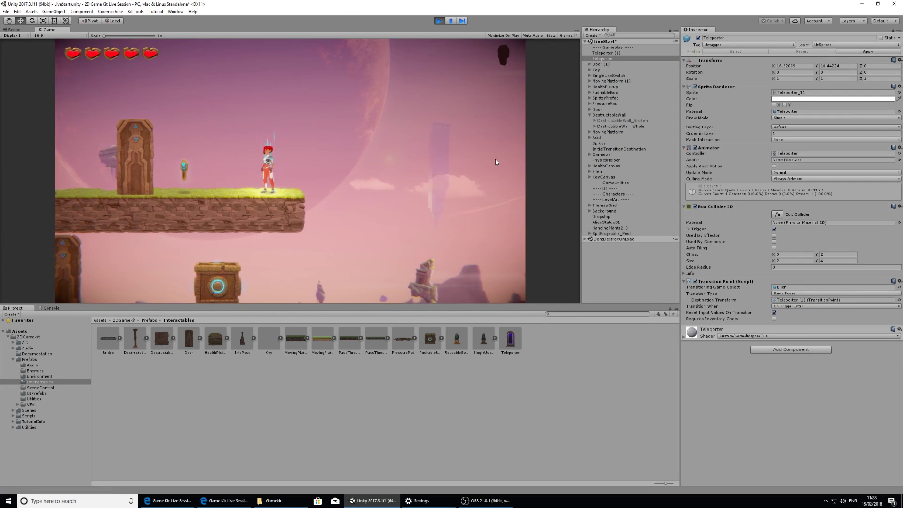
Step: Move and jump Ellen left into the teleporter until she arrives by the spaceship, then stop the game
key(a)
key(space)
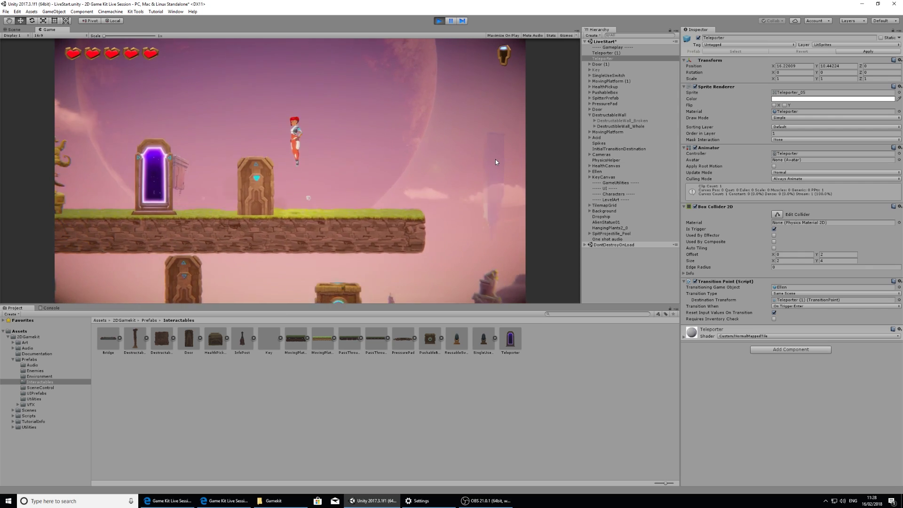
key(a)
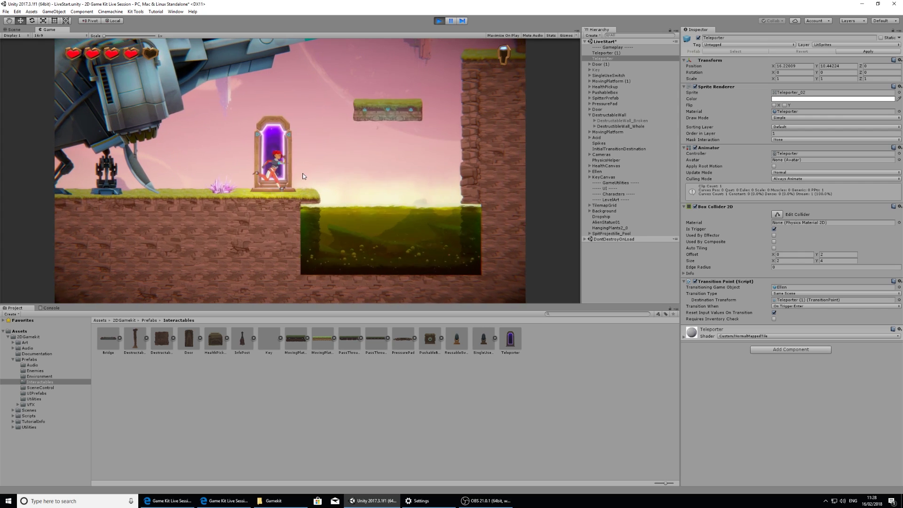
key(d)
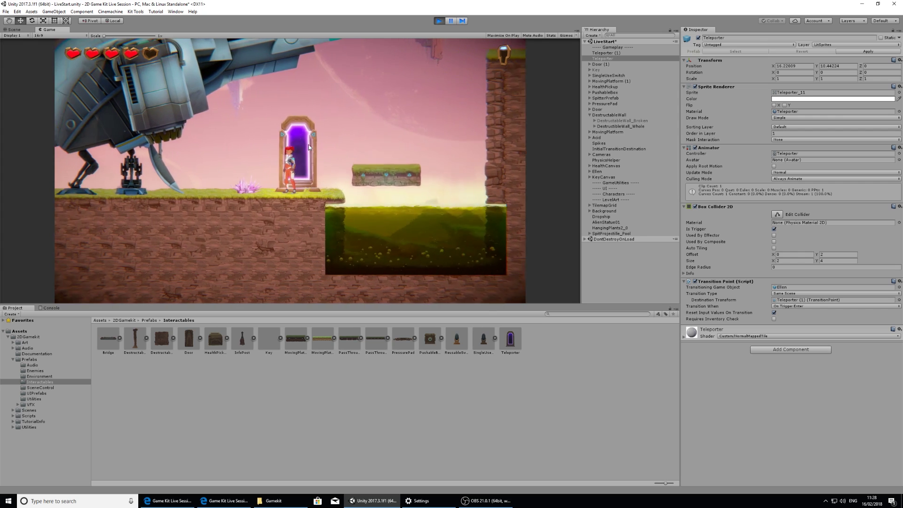
key(a)
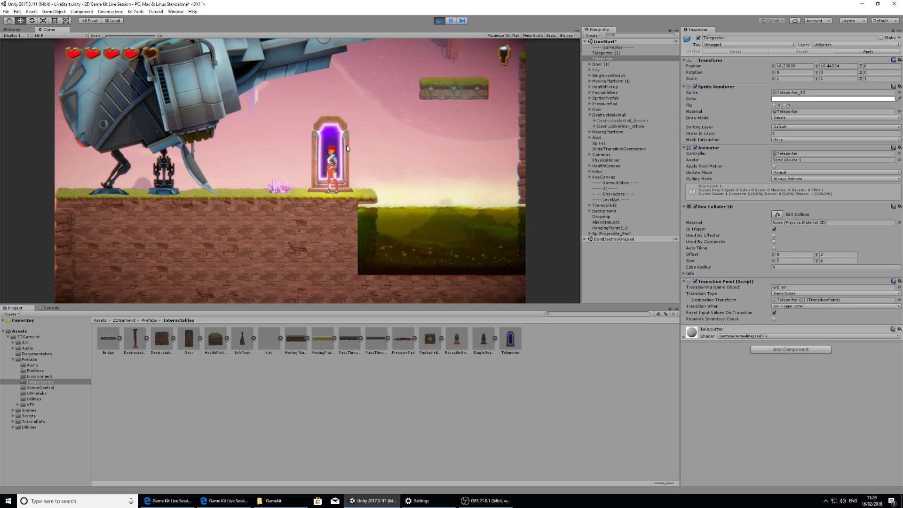
click(439, 21)
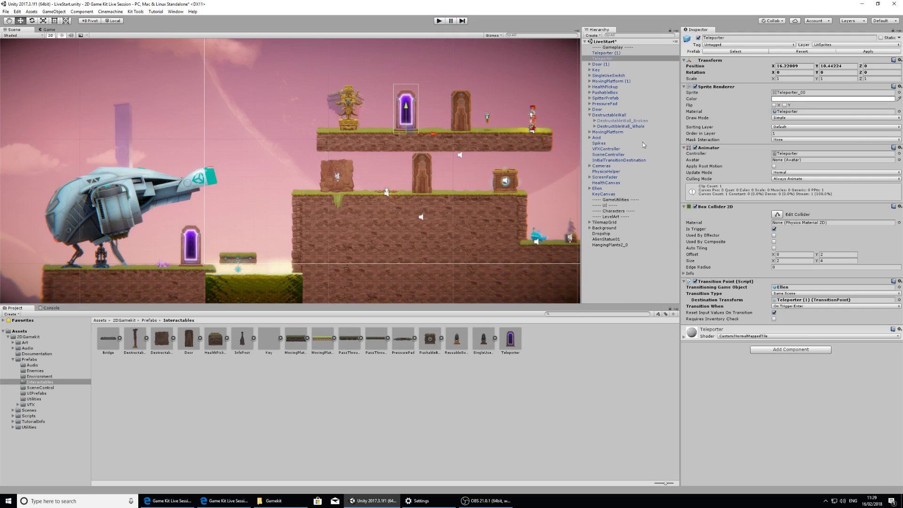
Step: Delete the Spikes object from the scene
click(600, 143)
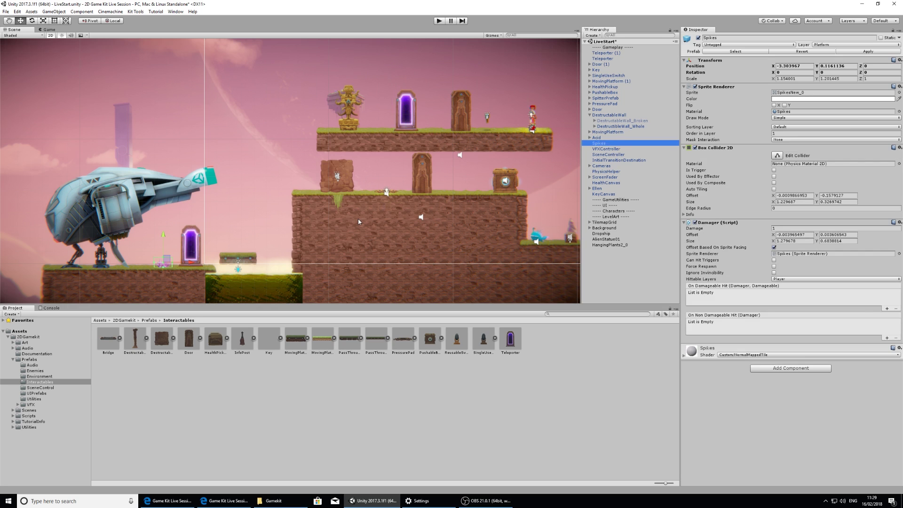
key(Delete)
middle_drag(413, 165, 329, 202)
scroll(481, 120, up, 3)
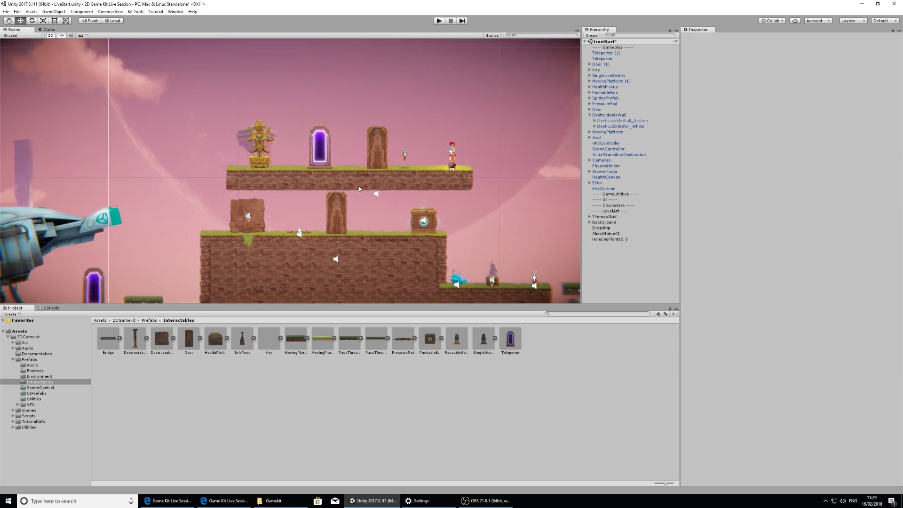
Step: Set the first Teleporter's Transition When to Interact Pressed and start the game
click(606, 59)
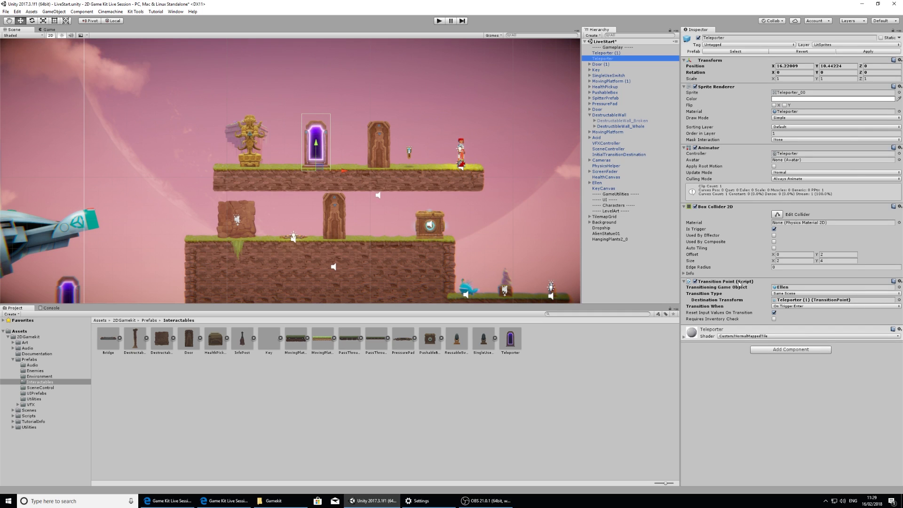
click(792, 306)
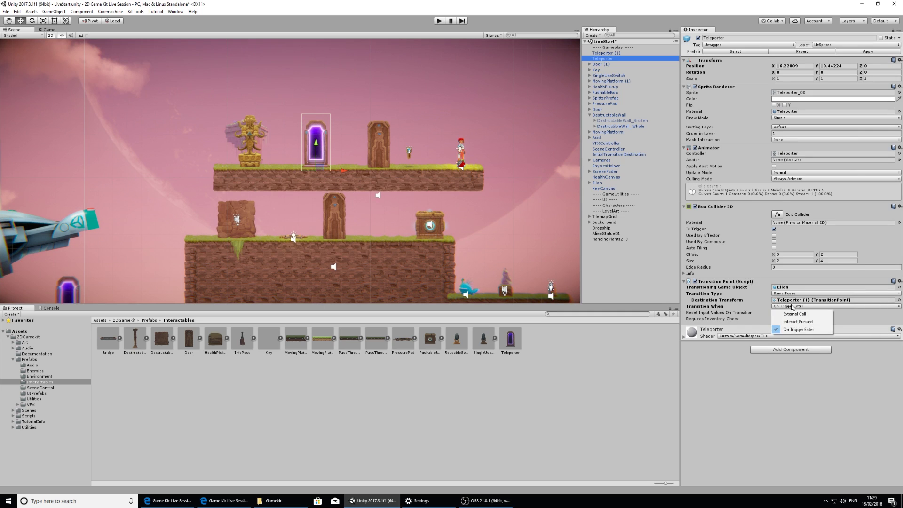
click(820, 323)
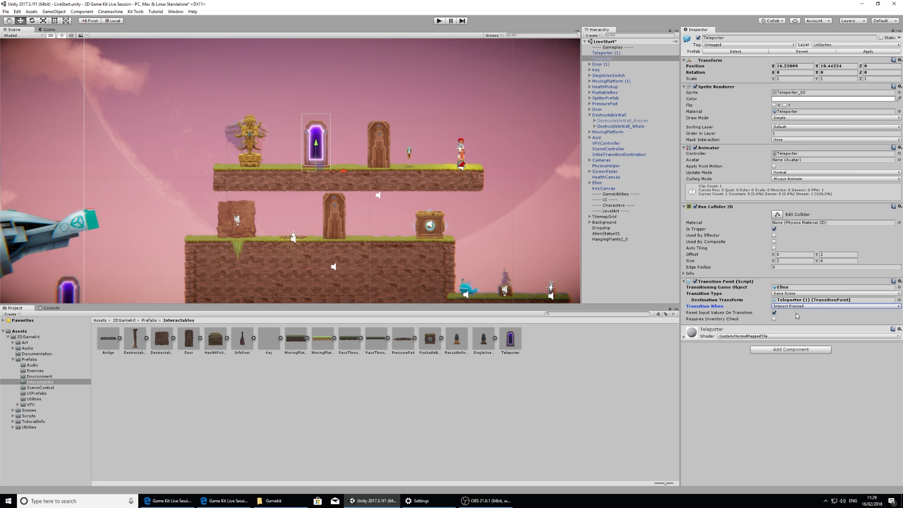
click(439, 21)
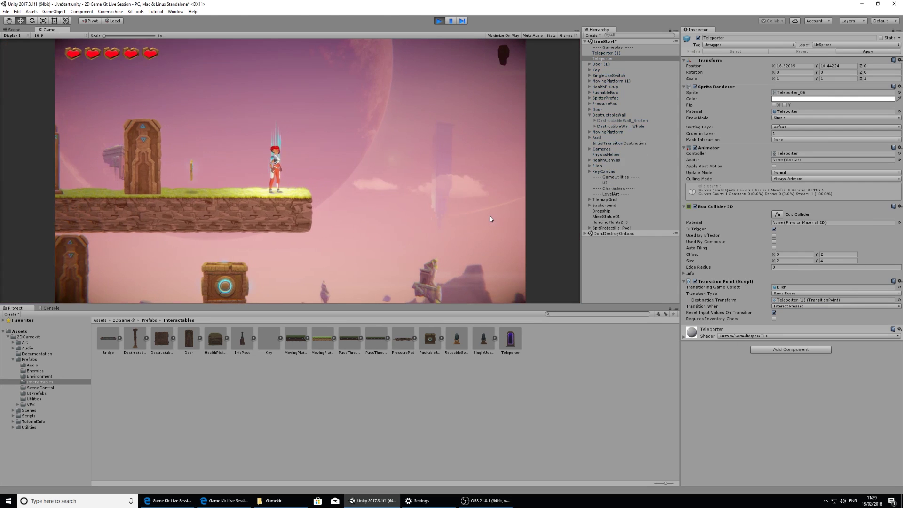
key(a)
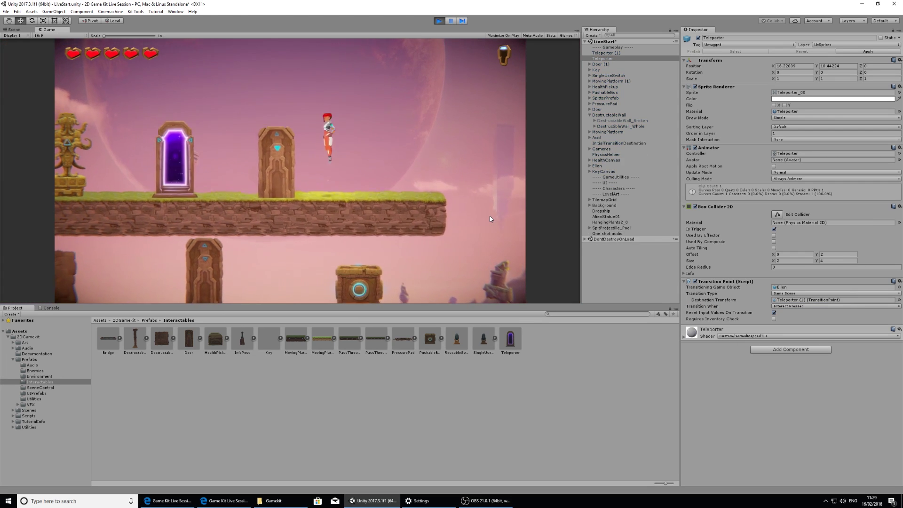
key(e)
key(a)
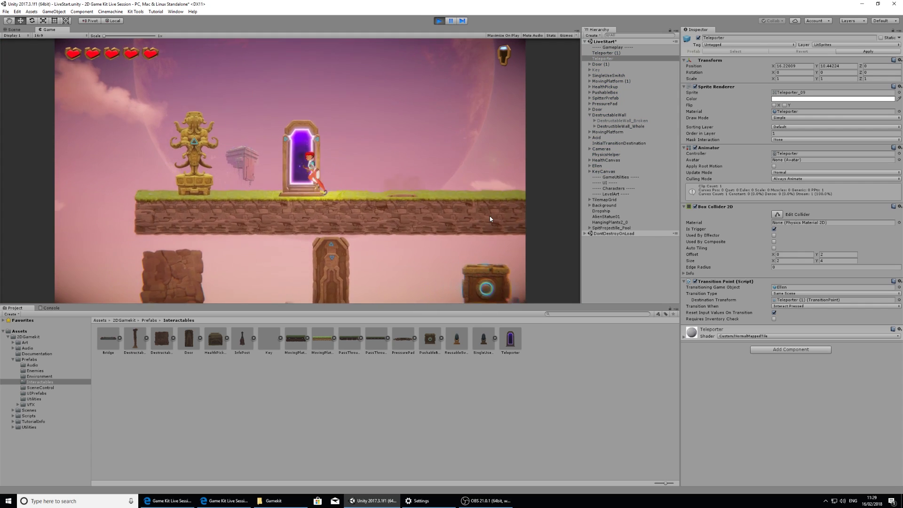
key(e)
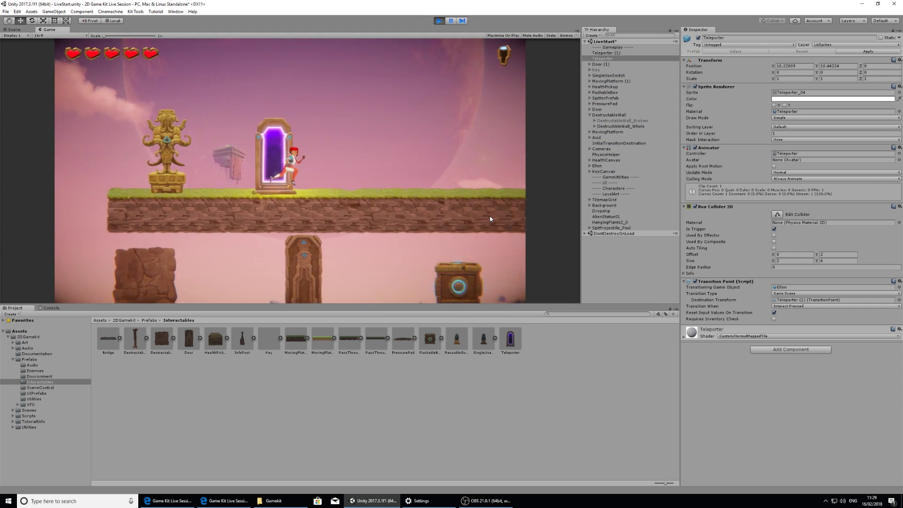
key(a)
key(e)
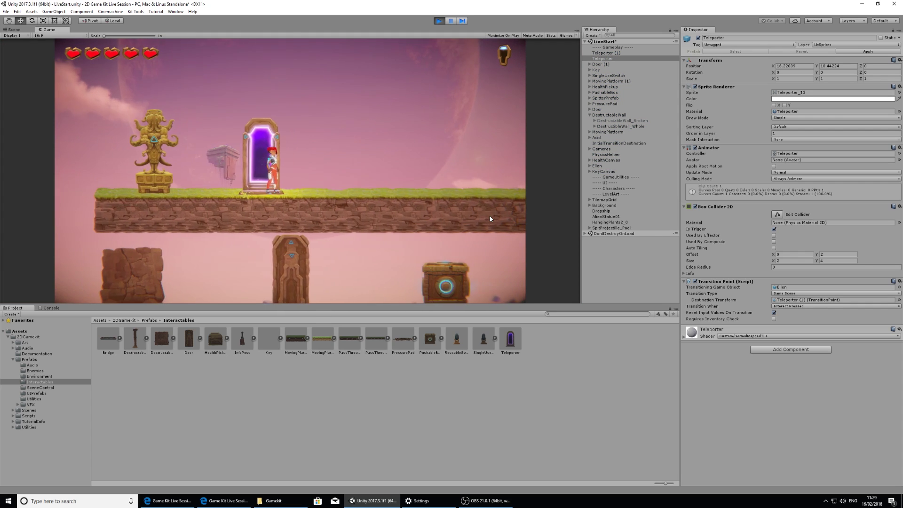
key(e)
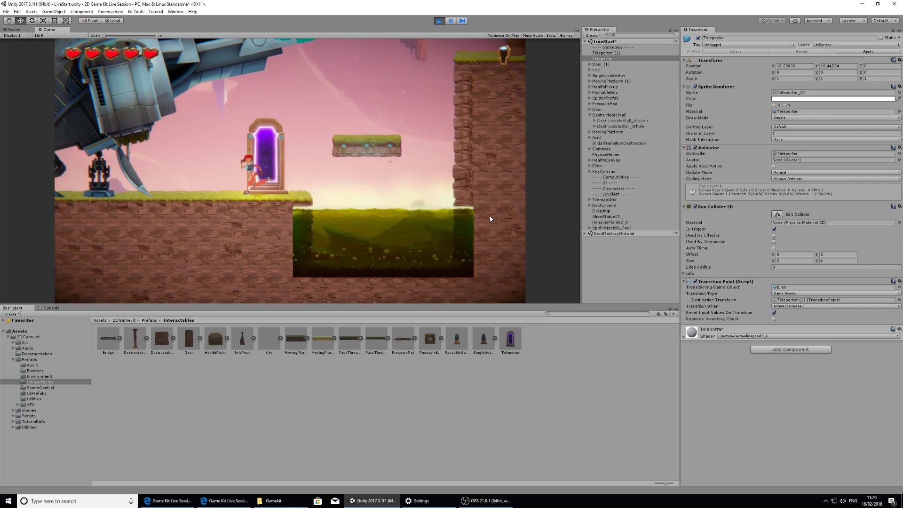
key(a)
key(d)
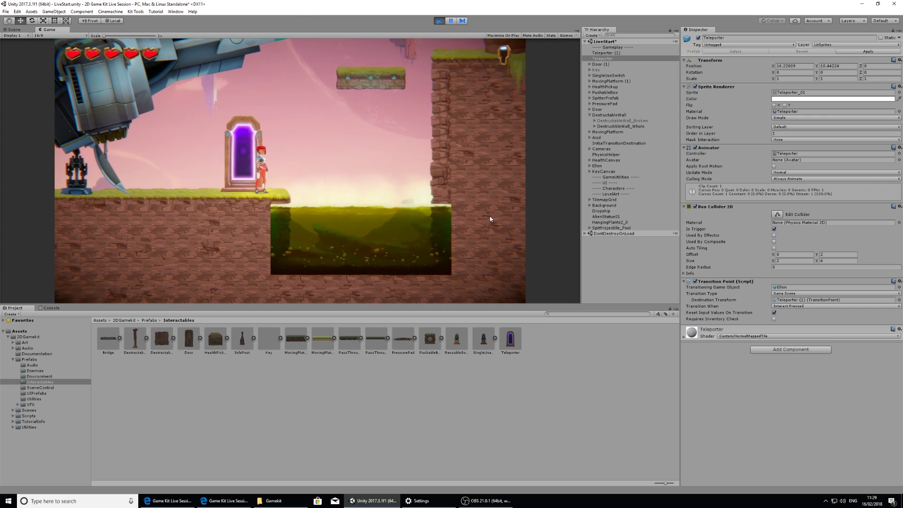
click(439, 21)
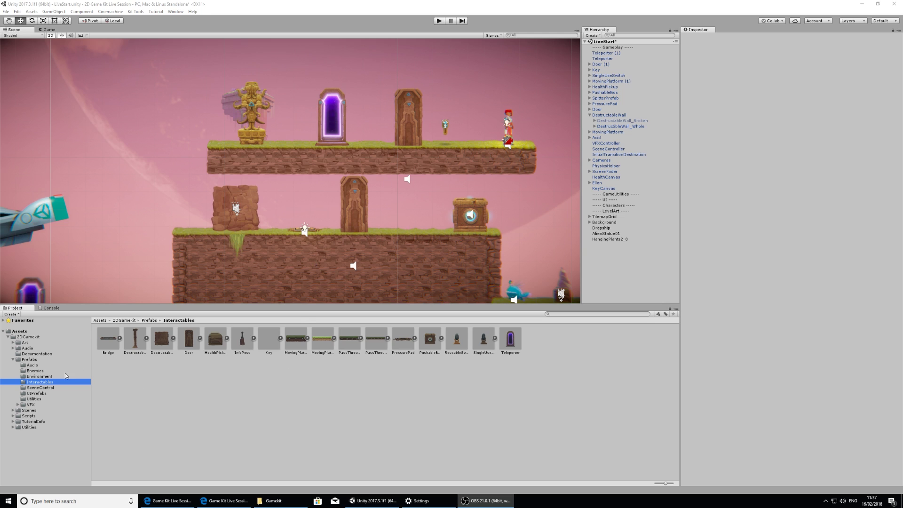
Step: Drag the DialogueCanvas prefab from Prefabs > UIPrefabs into the Hierarchy
click(32, 394)
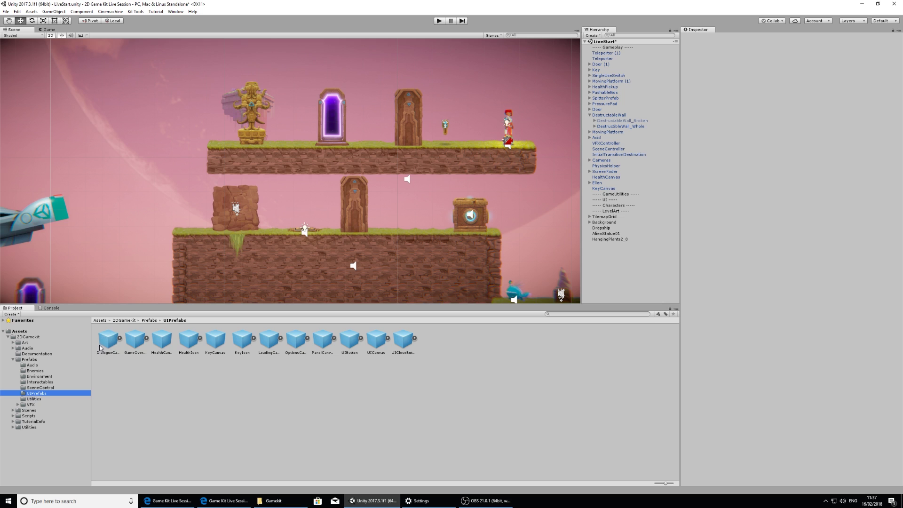
drag(106, 346, 656, 203)
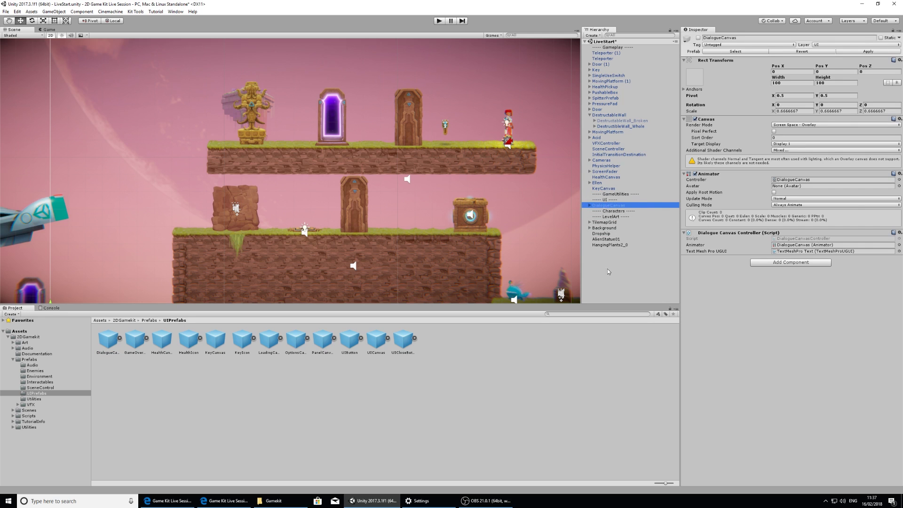
click(620, 269)
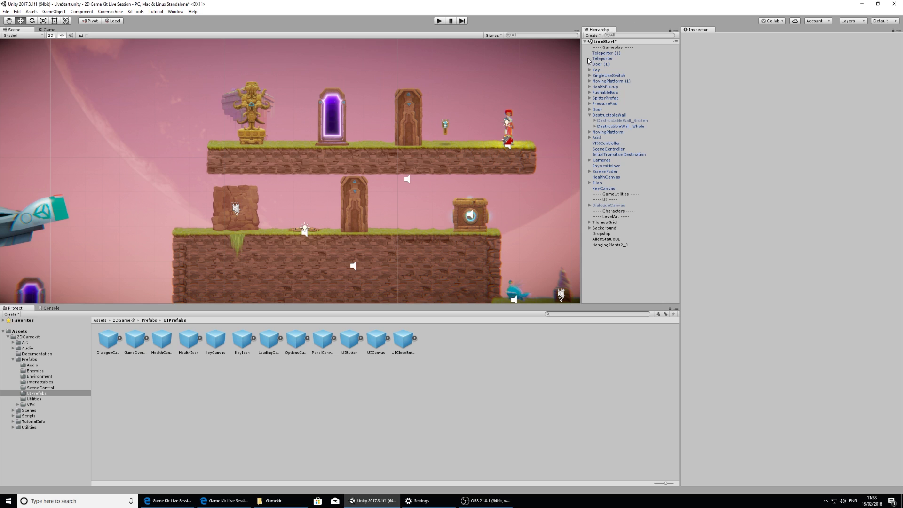
Step: Add an Interact On Button 2D component to the Teleporter, found by searching 'interact'
click(607, 59)
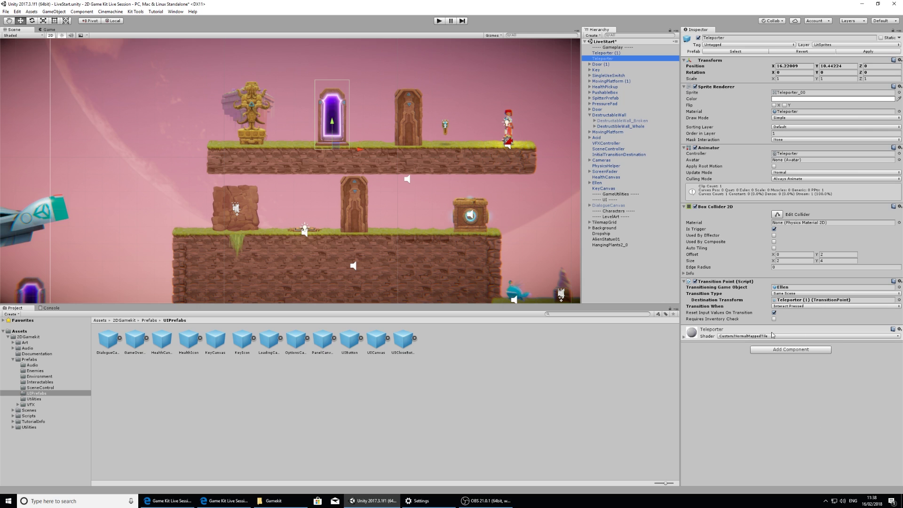
click(805, 351)
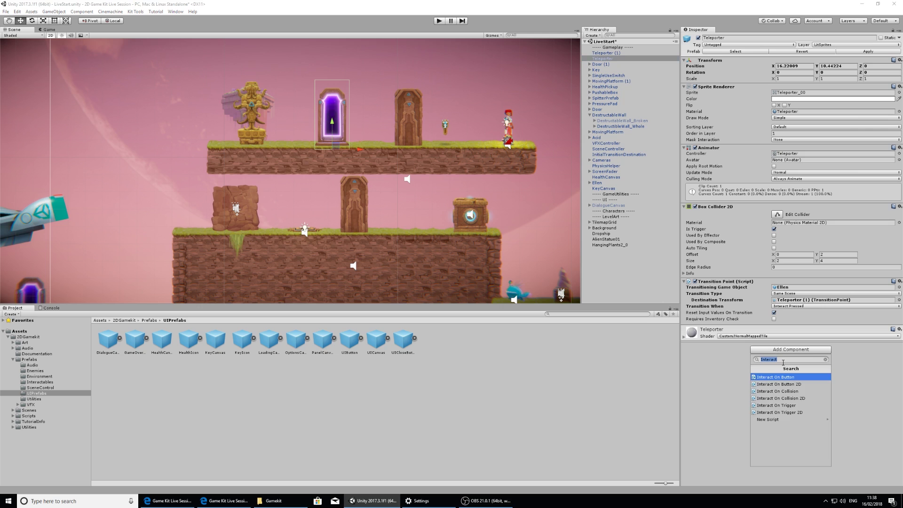
text(interact)
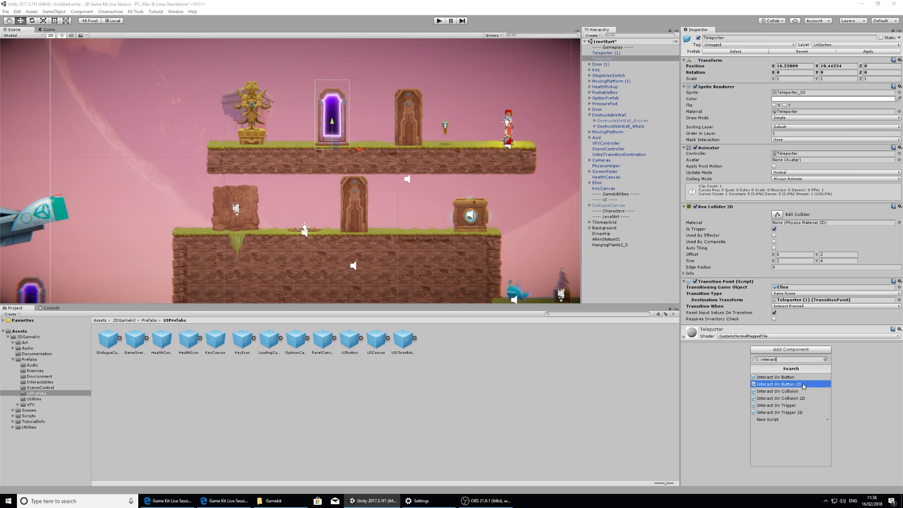
click(802, 383)
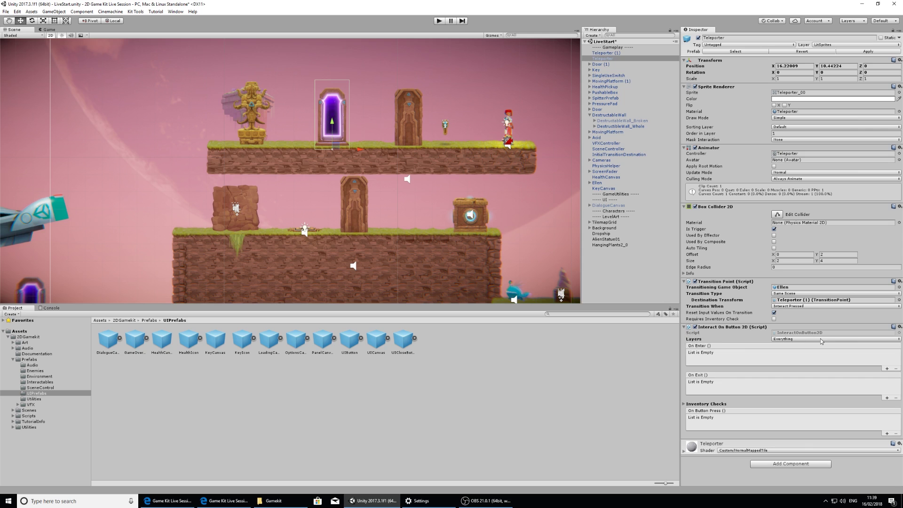
Step: Change Interact On Button 2D Layers from Everything to Player only
click(808, 338)
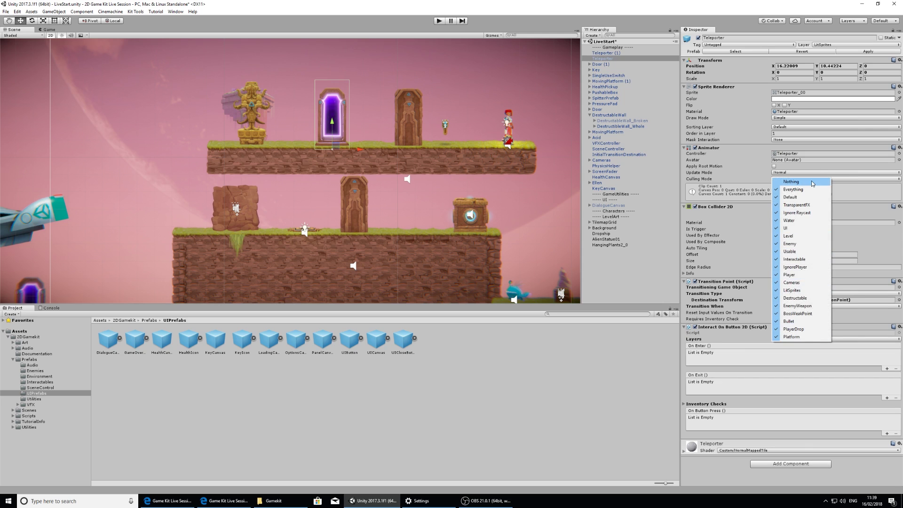
click(792, 182)
click(776, 339)
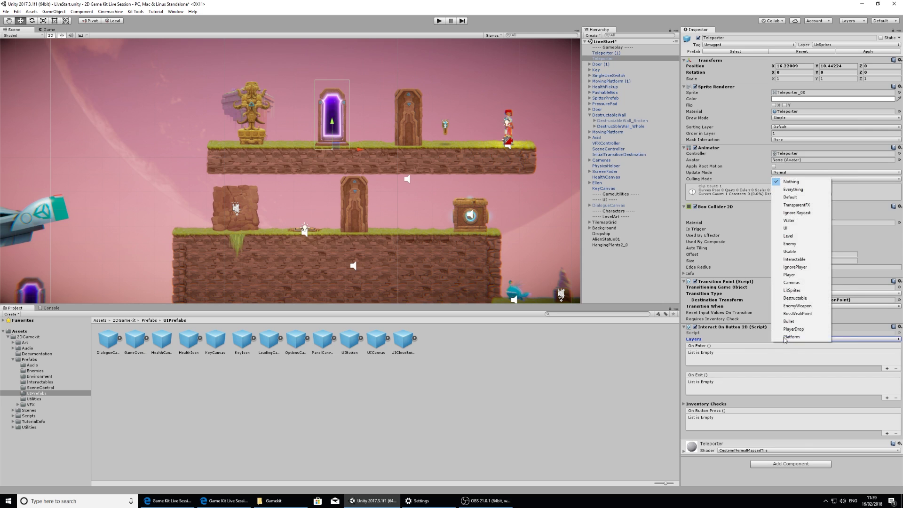
click(802, 276)
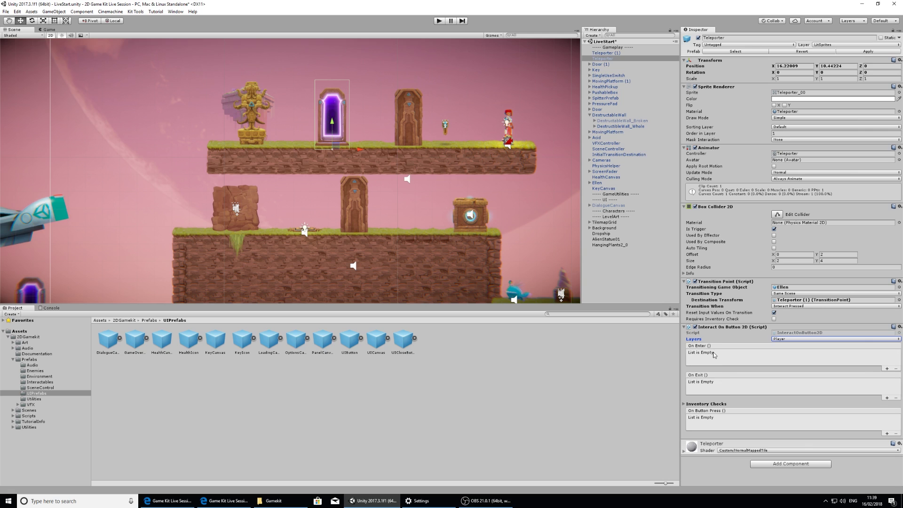
Step: Add an On Enter response calling DialogueCanvasController.ActivateCanvasWithText on DialogueCanvas, then start the game
click(887, 369)
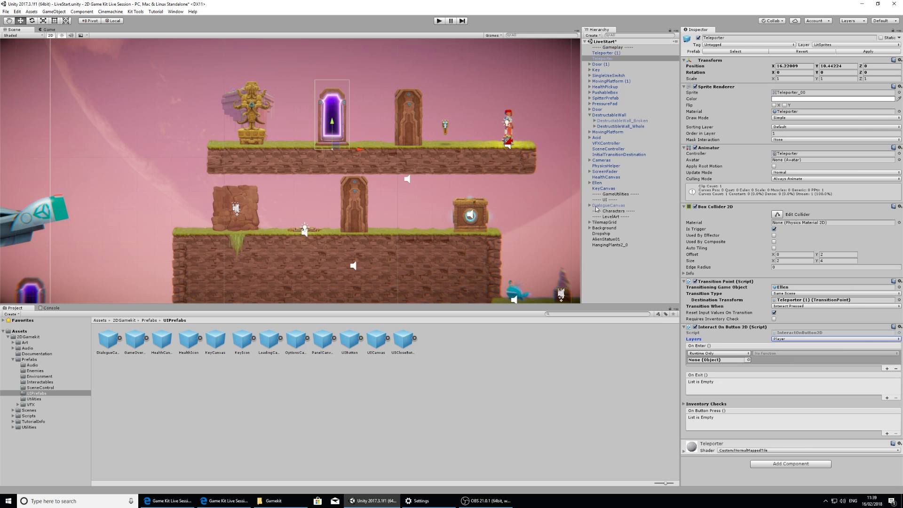
drag(598, 207, 715, 360)
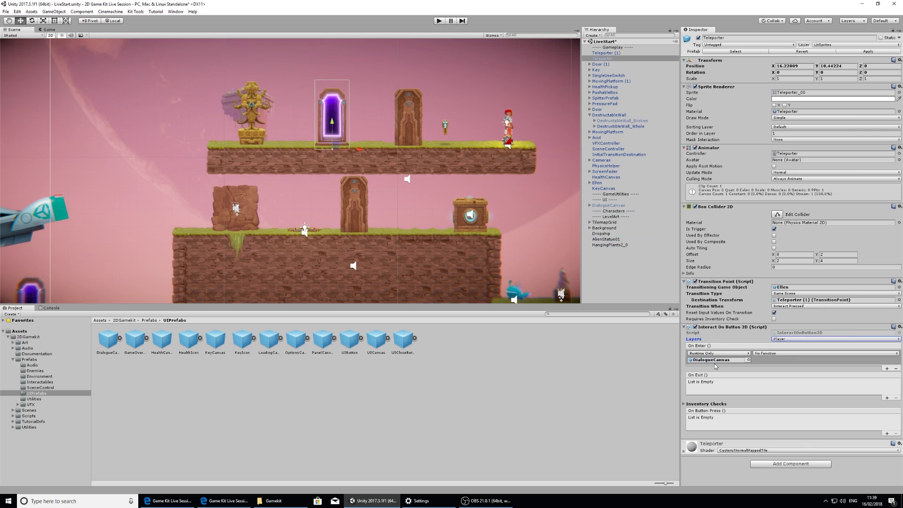
click(779, 352)
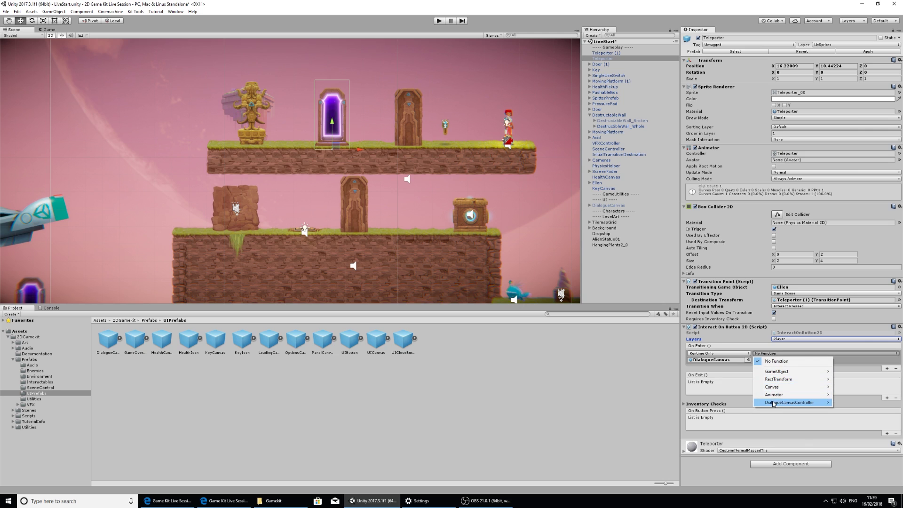
mouse_move(794, 404)
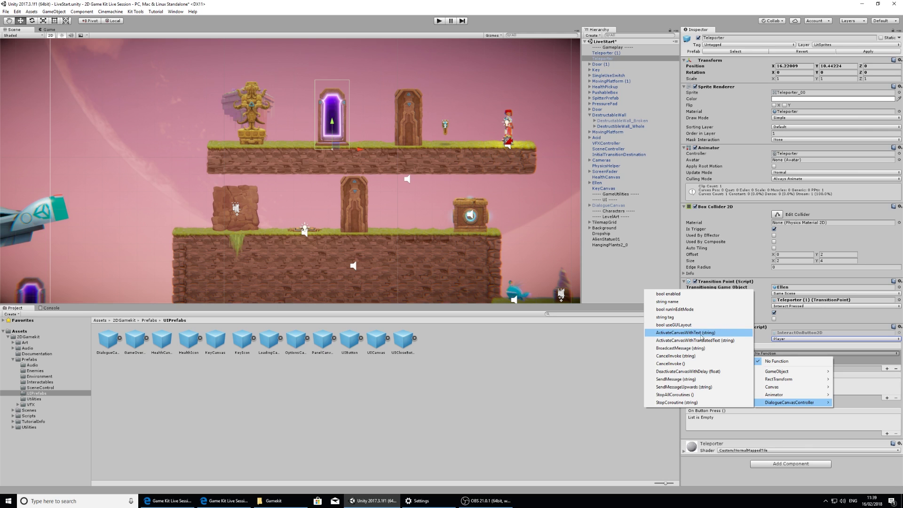
click(678, 335)
click(758, 360)
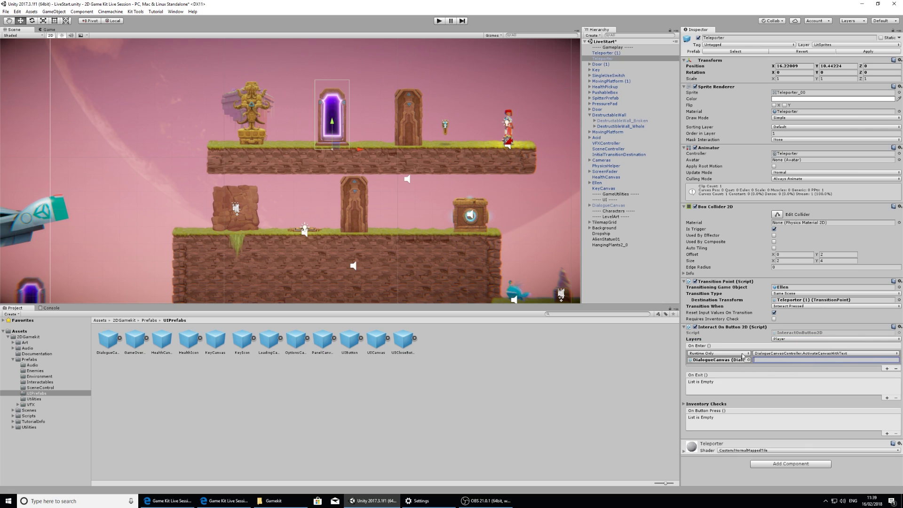
click(437, 24)
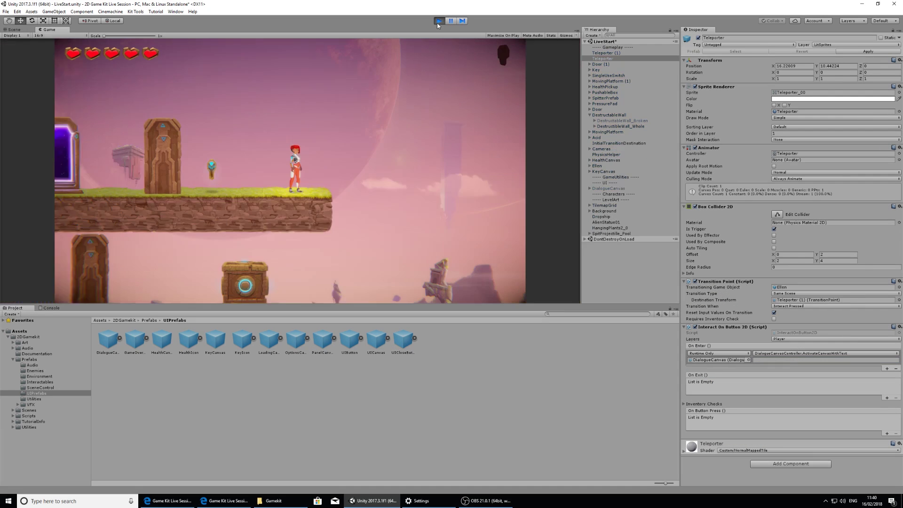
Step: Walk Ellen into the teleporter, see the empty dialogue box, and stop play mode
key(a)
key(space)
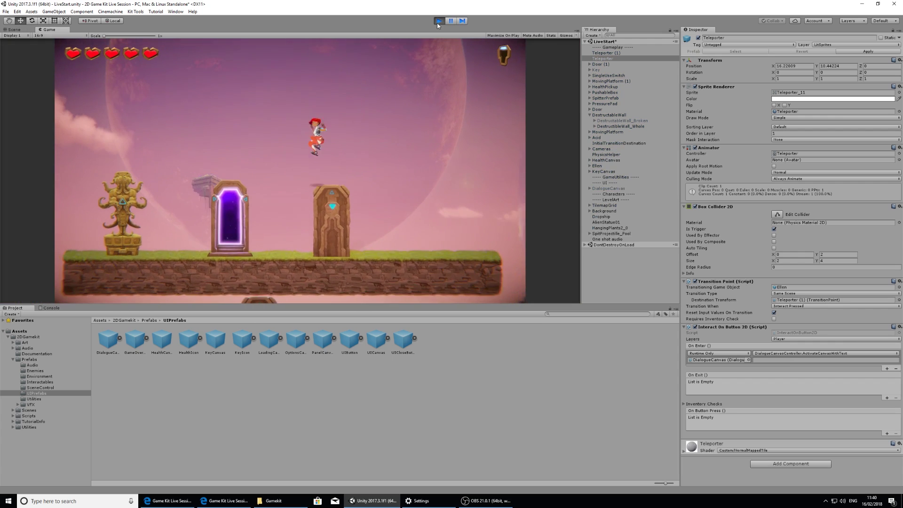
key(a)
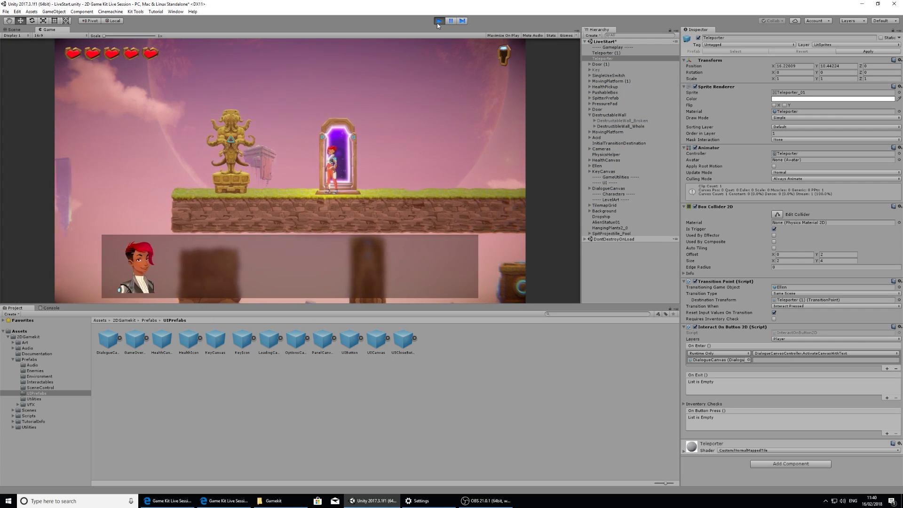
key(a)
key(d)
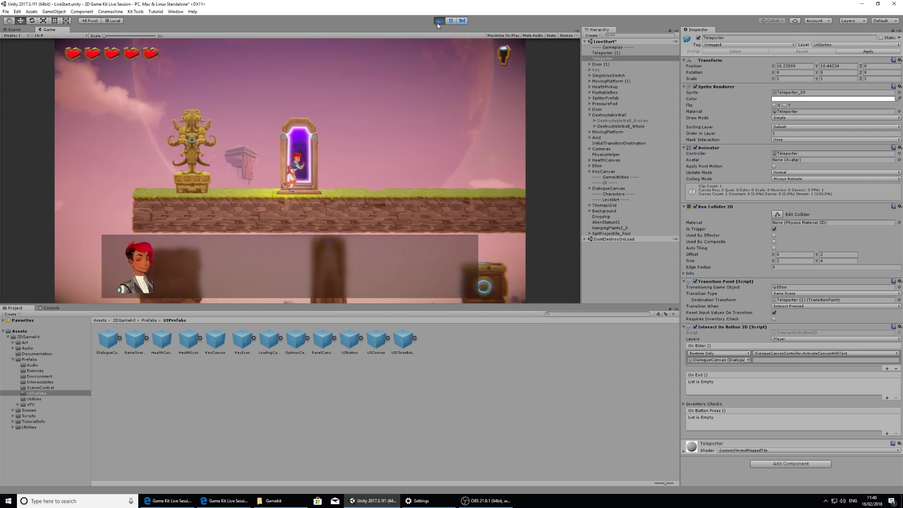
click(439, 20)
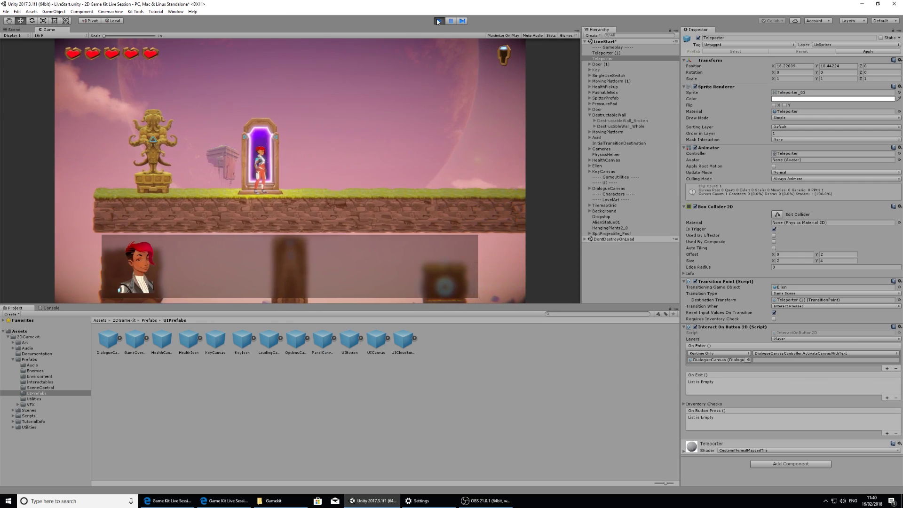
click(766, 362)
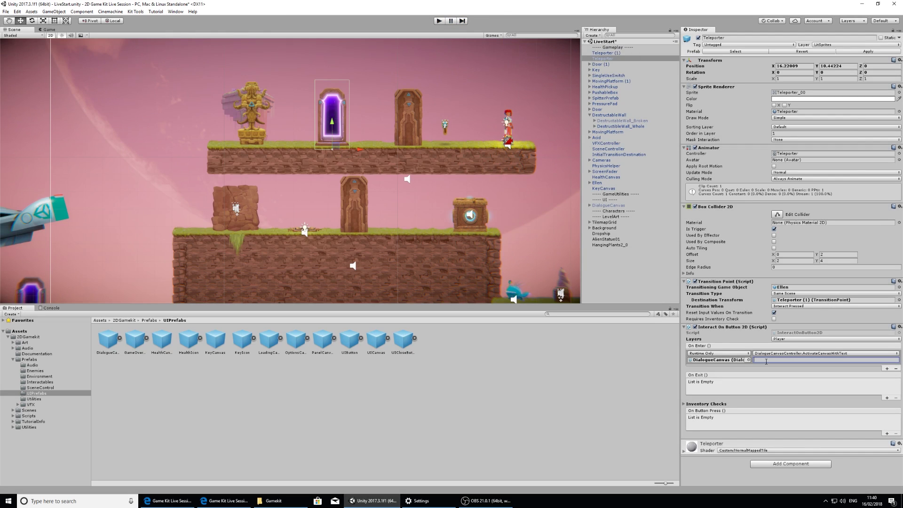
Step: Set the On Enter dialogue to 'Press E to teleport' and playtest by walking Ellen into the teleporter
text(Press E to teleport)
click(440, 21)
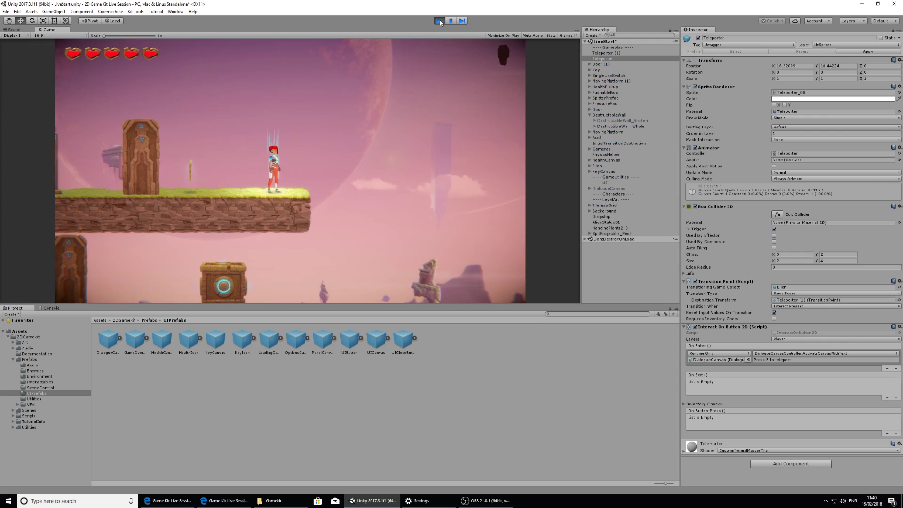
key(d)
key(space)
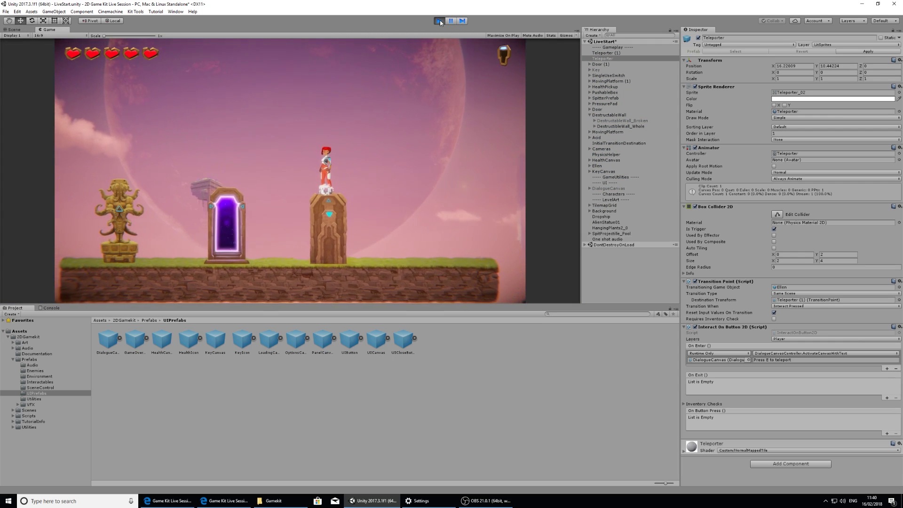
key(a)
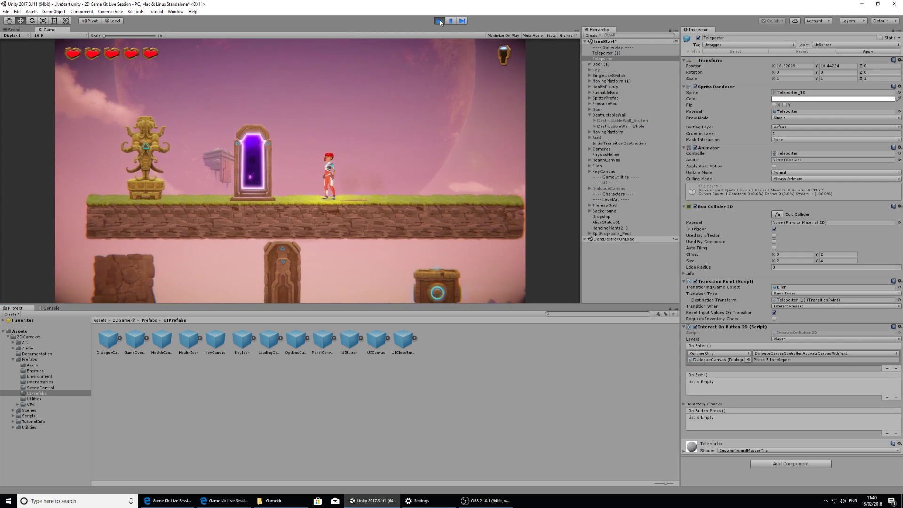
key(a)
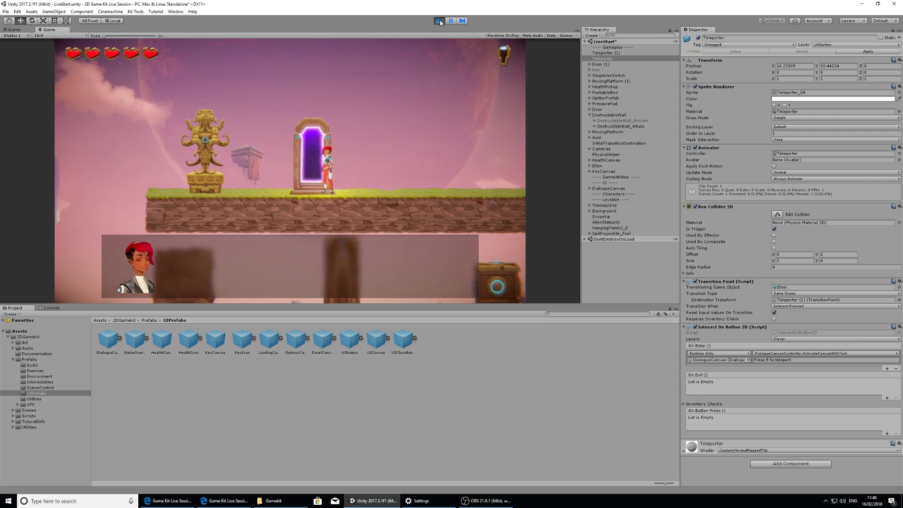
Step: Teleport Ellen back and forth between the two teleporters with E, then stop the playtest
key(e)
key(e)
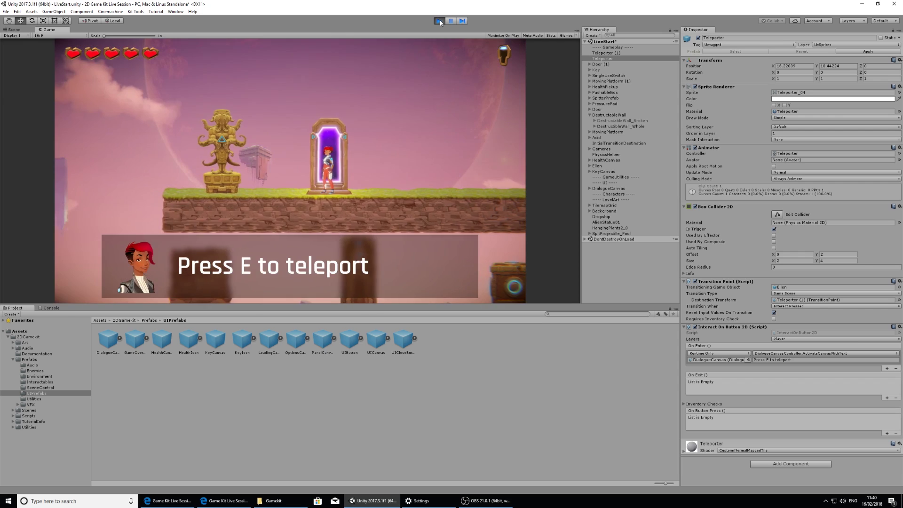
key(e)
key(d)
key(d)
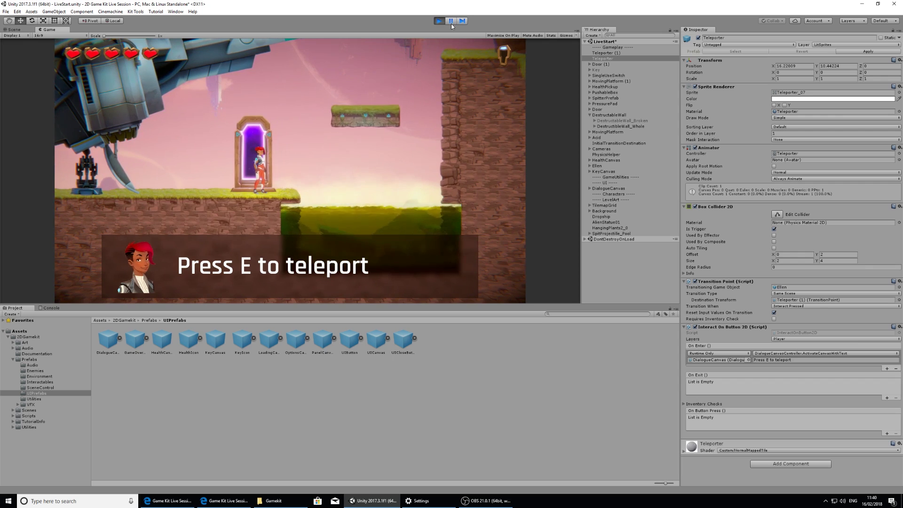
key(e)
key(e)
key(a)
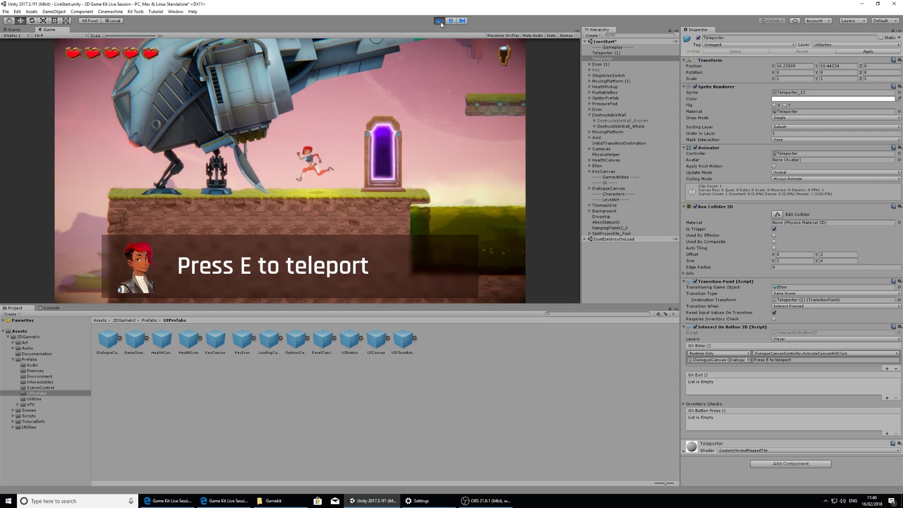
key(d)
key(e)
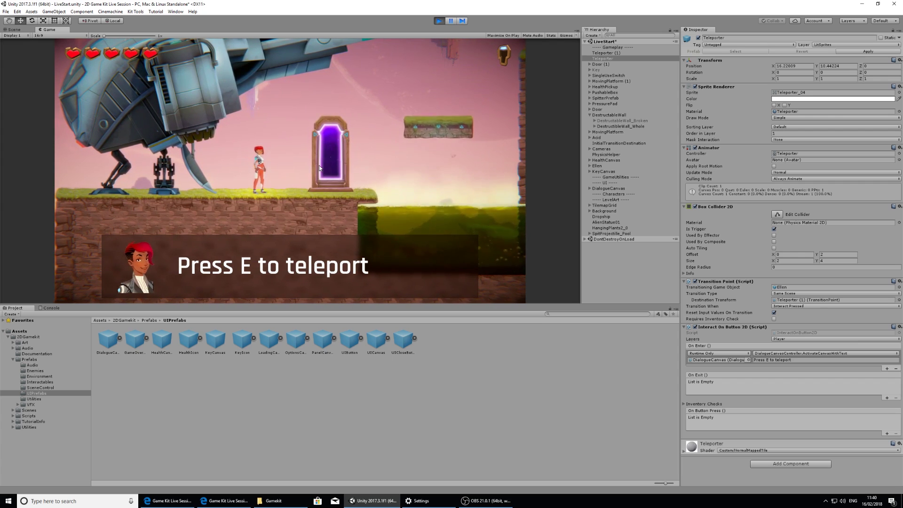
key(d)
click(438, 21)
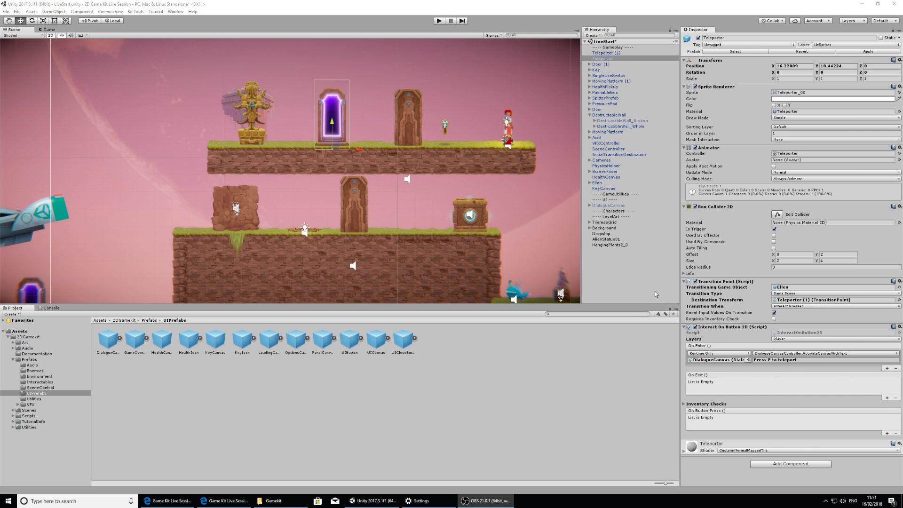
Step: Make On Exit call DeactivateCanvasWithDelay on DialogueCanvas with delay 2, then playtest
click(887, 399)
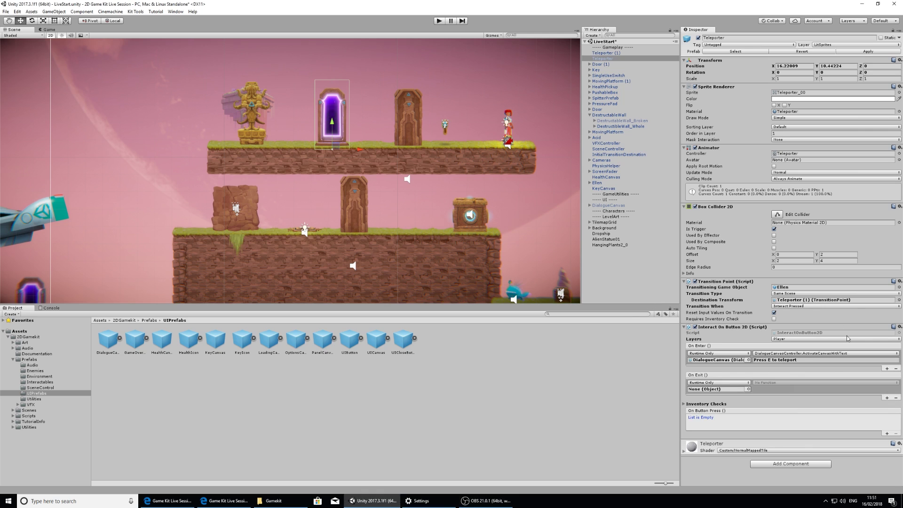
drag(595, 205, 715, 390)
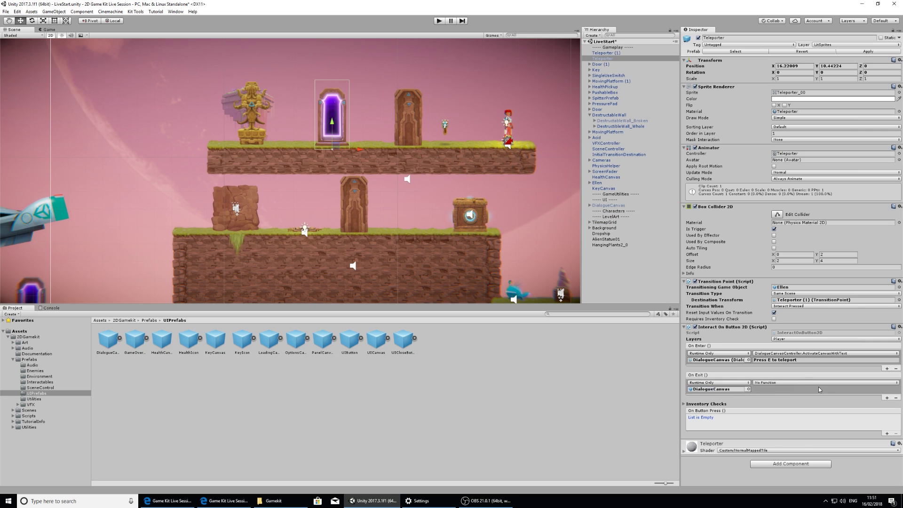
click(801, 383)
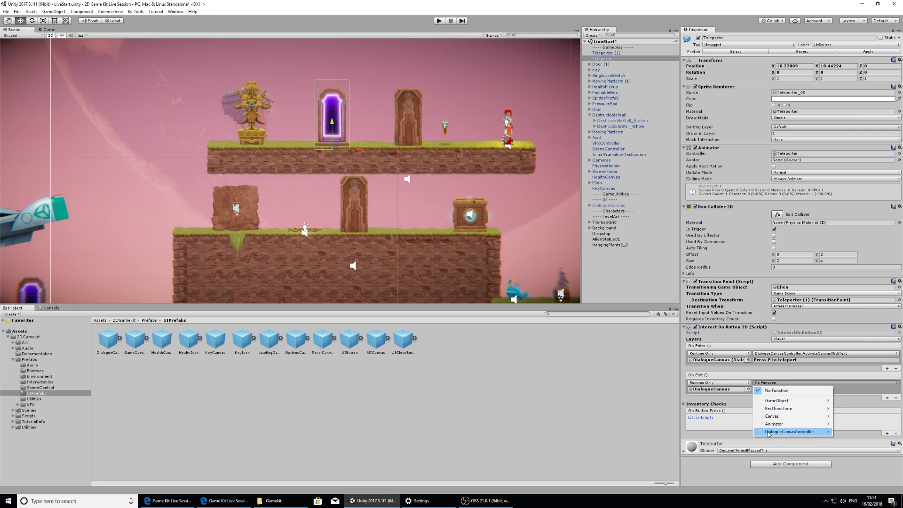
mouse_move(769, 434)
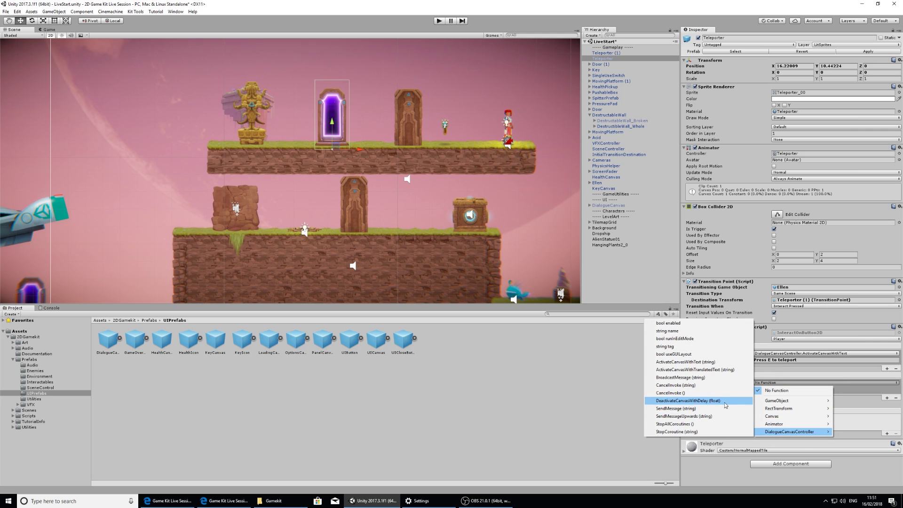
click(695, 401)
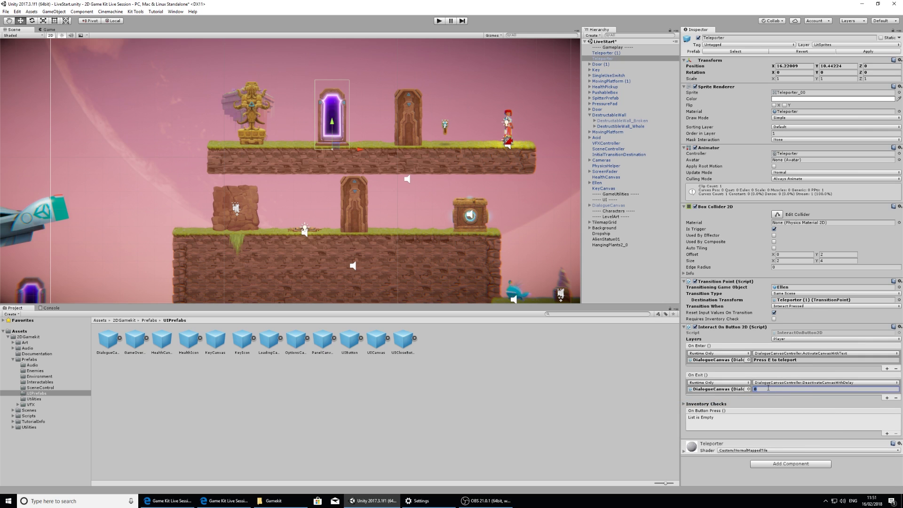
text(2)
click(439, 21)
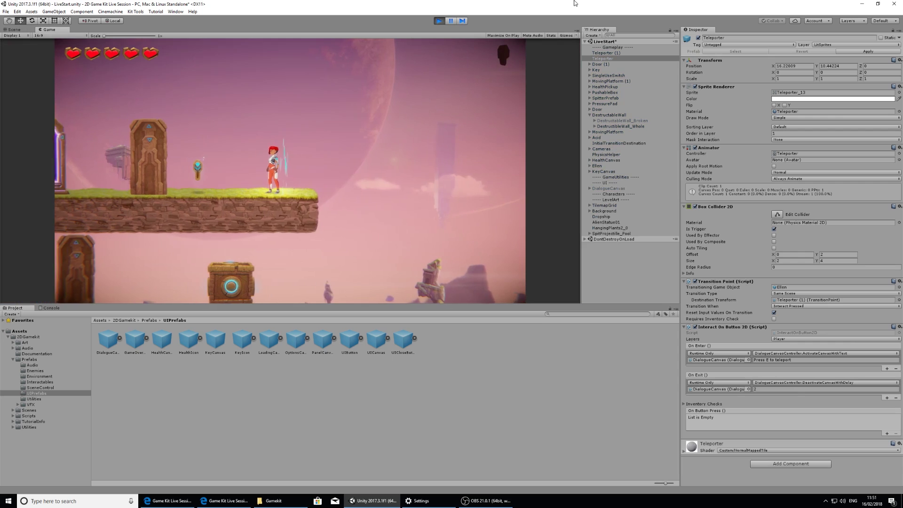
Step: Walk Ellen into the teleporter and press E to teleport to the ship-side teleporter
key(a)
key(space)
key(a)
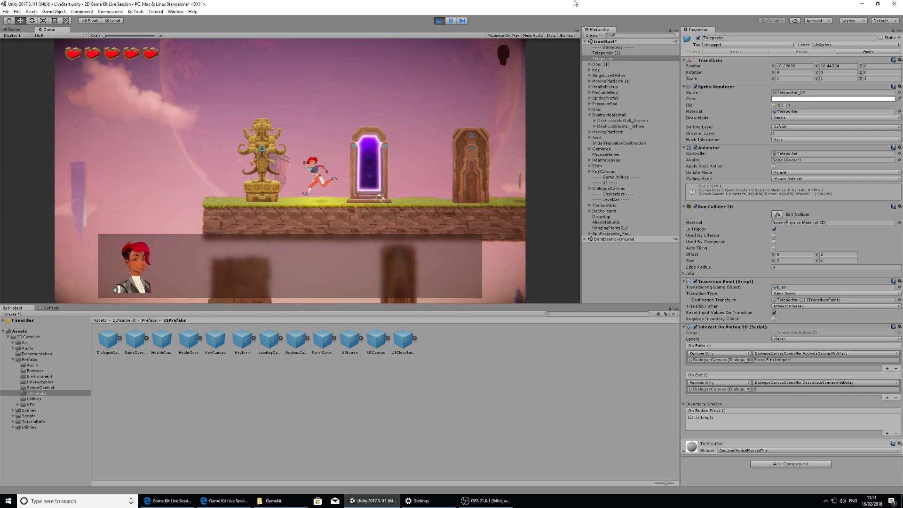
key(d)
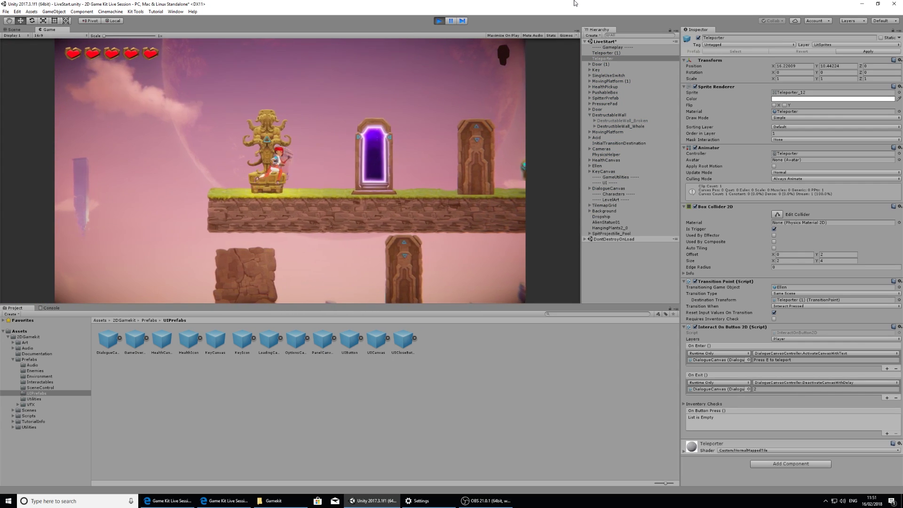
key(d)
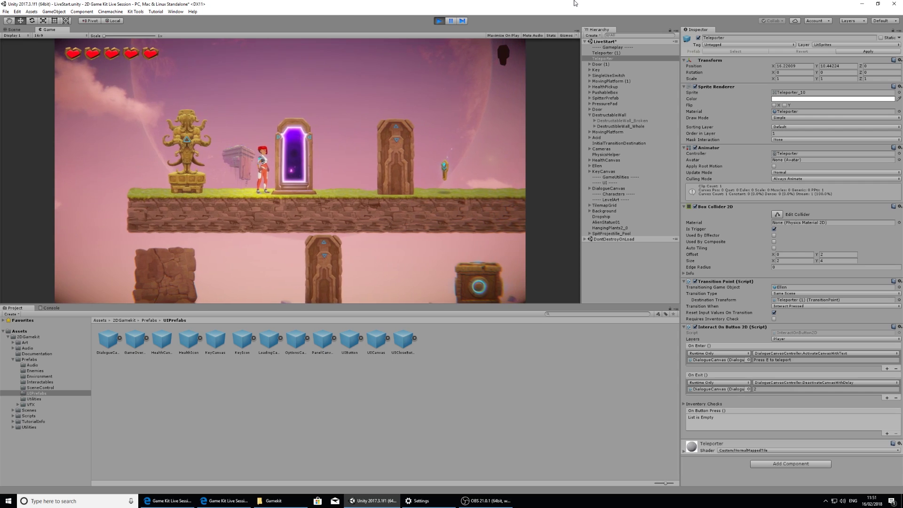
key(d)
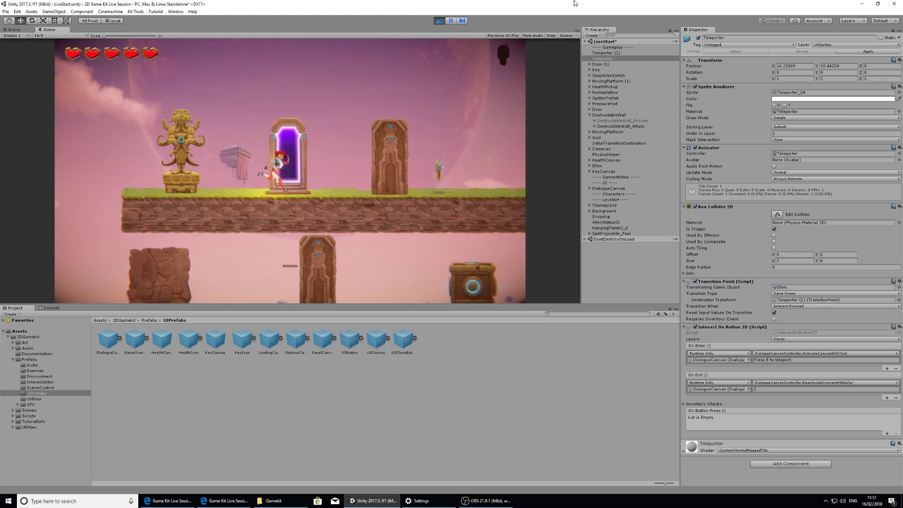
key(e)
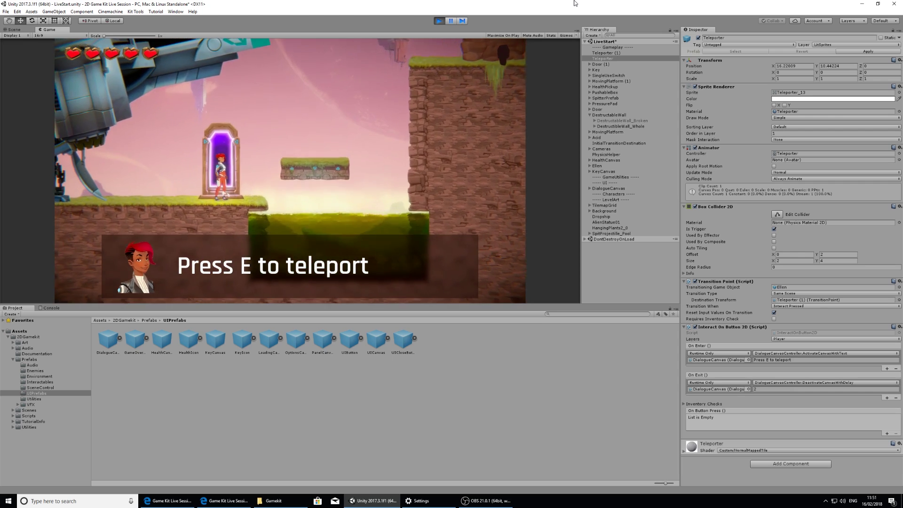
Step: Move Ellen away from the teleporter onto the higher ledges so the prompt hides
key(d)
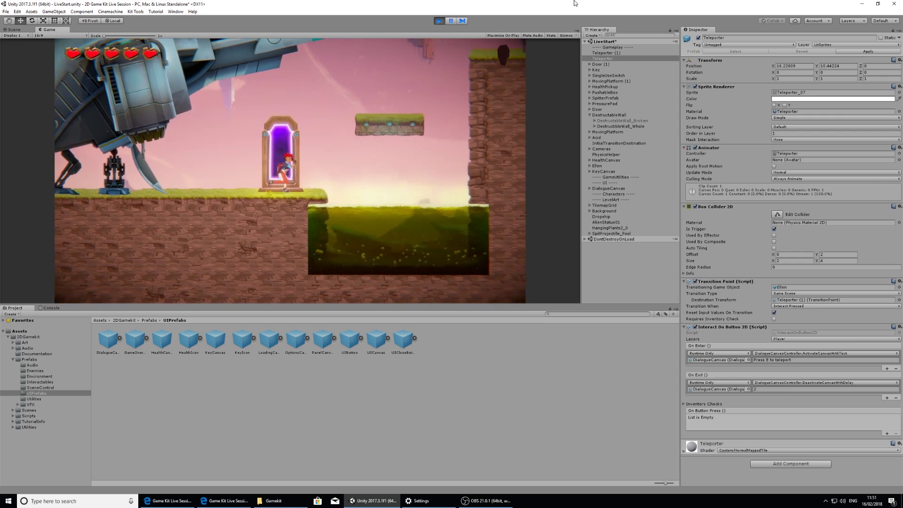
key(space)
key(d)
key(space)
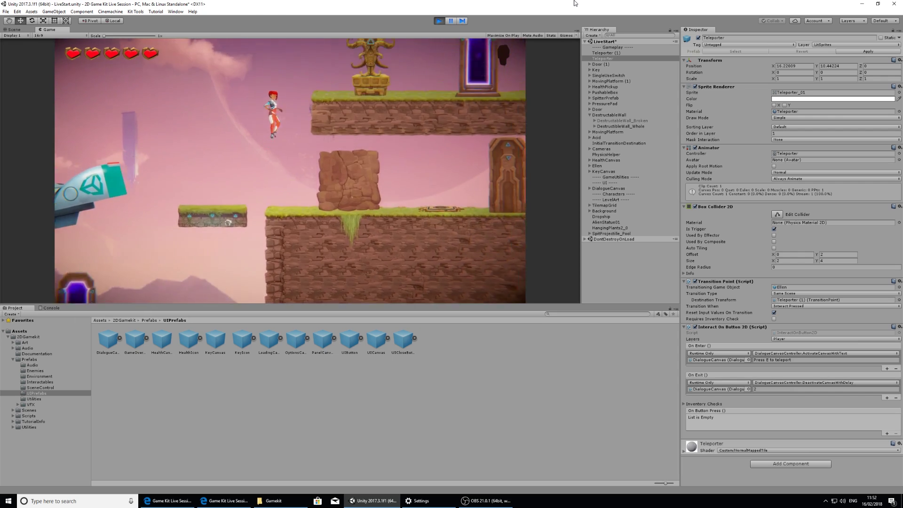
key(k)
key(d)
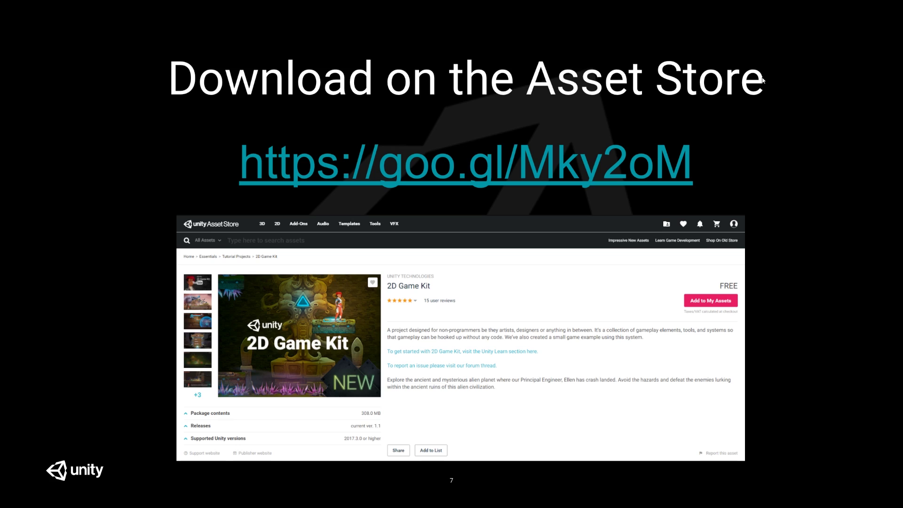
Step: Advance from slide 7 to slide 8, the Learn More slide on 2D Game Kit tutorials
key(Right)
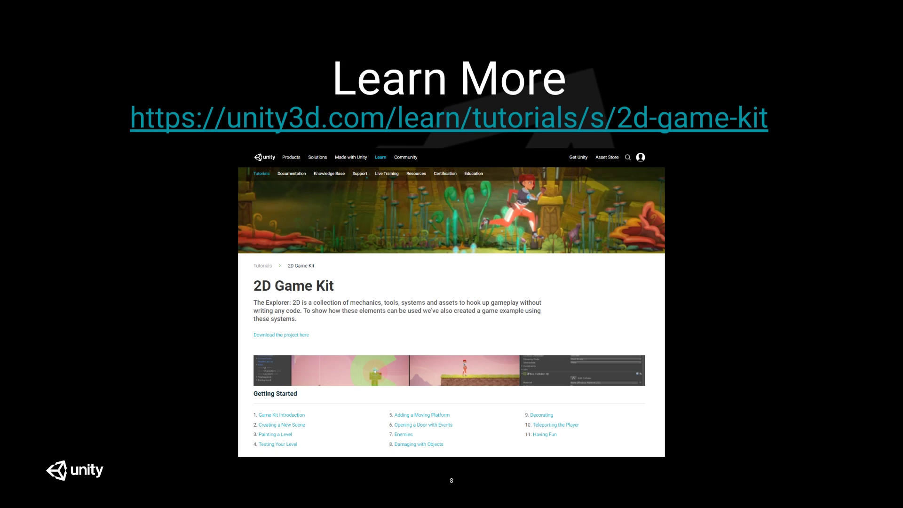